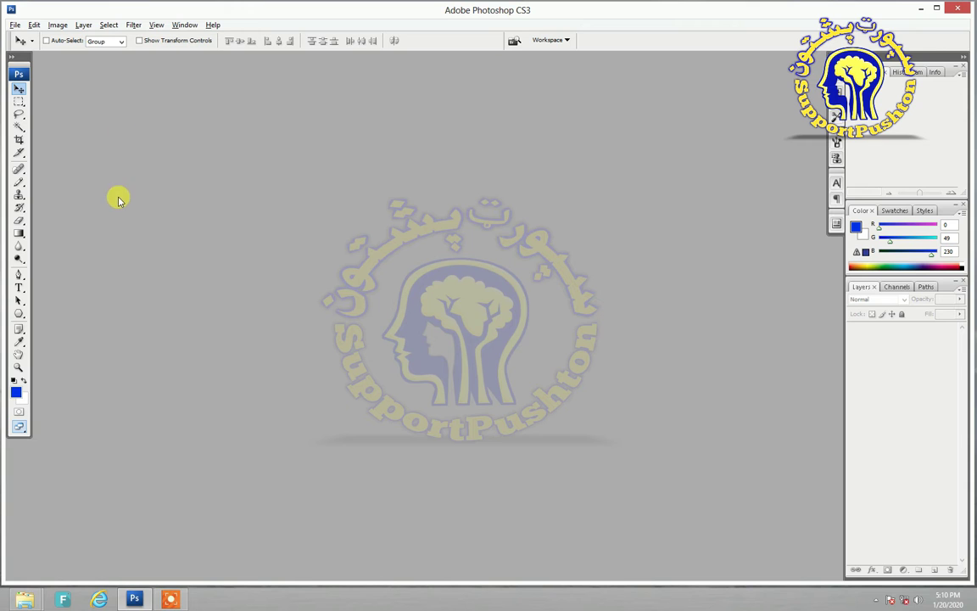
Start a new document and replace Untitled-1 with a custom document name.
left_click(19, 26)
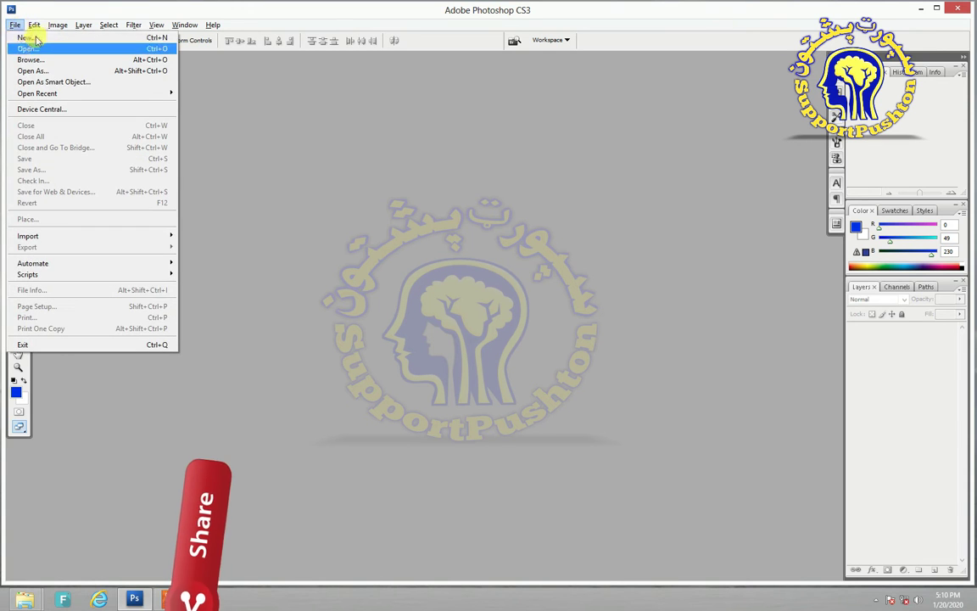
mouse_move(15, 25)
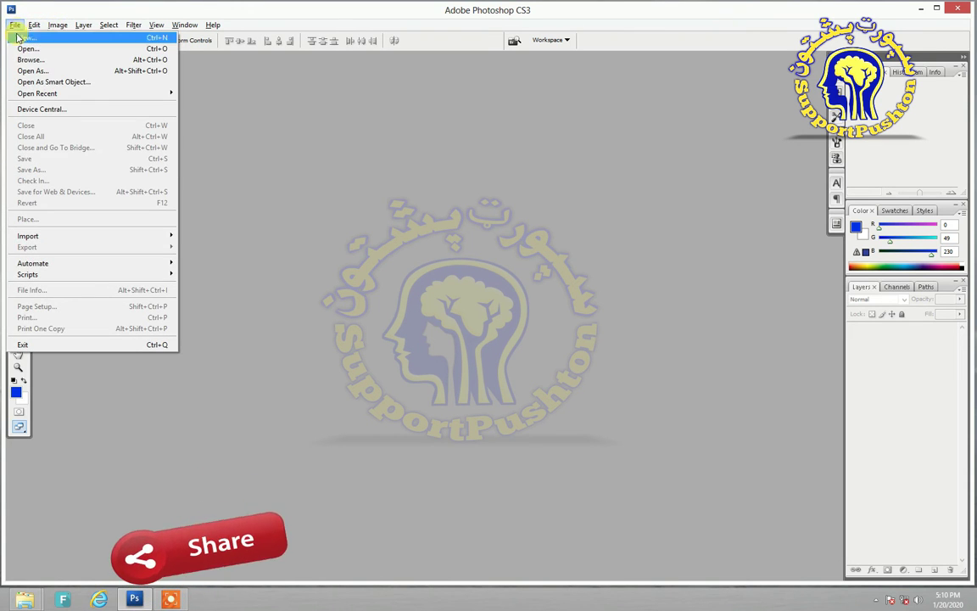
left_click(23, 38)
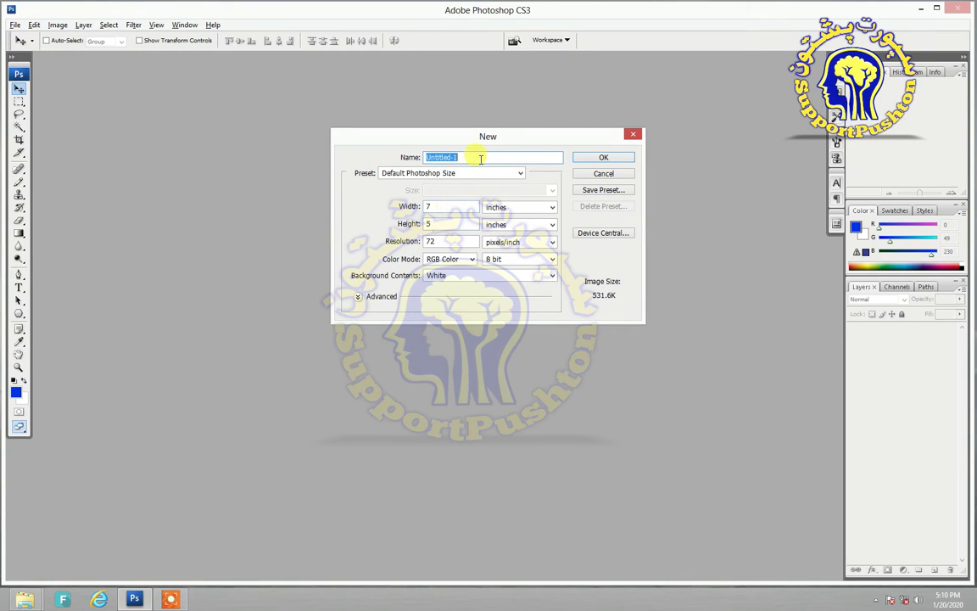
key("BackSpace")
type("ahmad")
Keep the Default Photoshop Size preset and show the width in pixels (504).
left_click(483, 174)
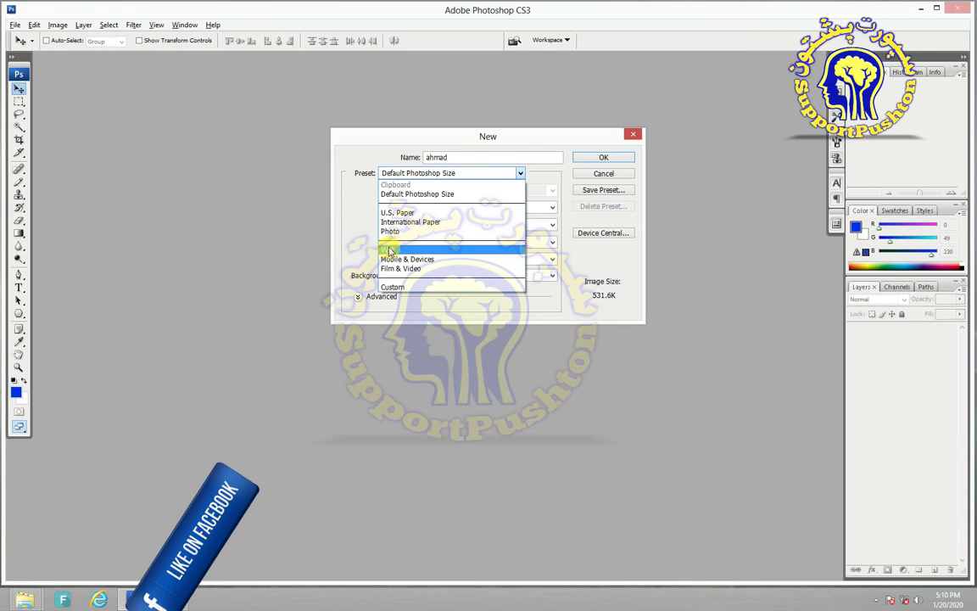
left_click(412, 194)
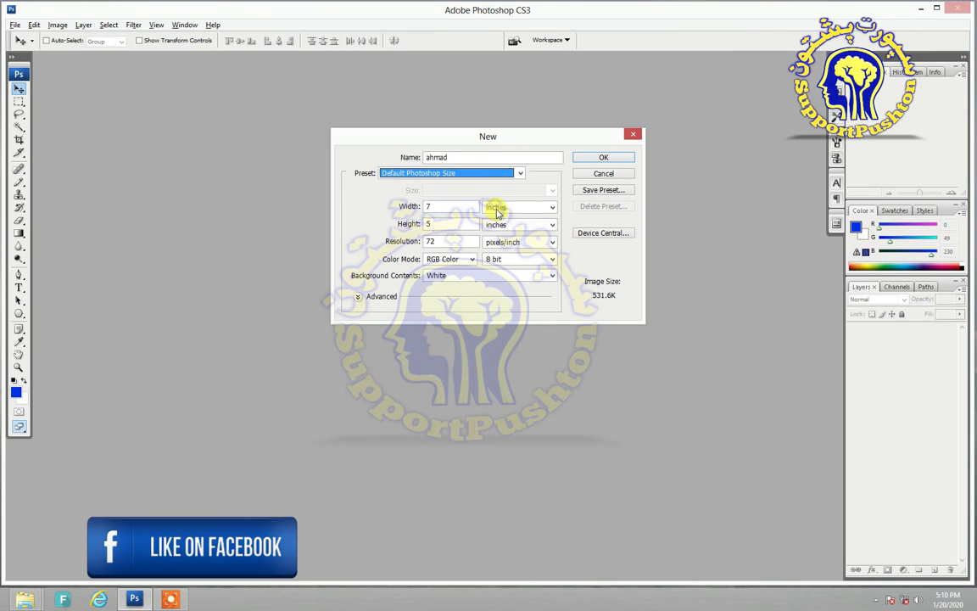
left_click(492, 208)
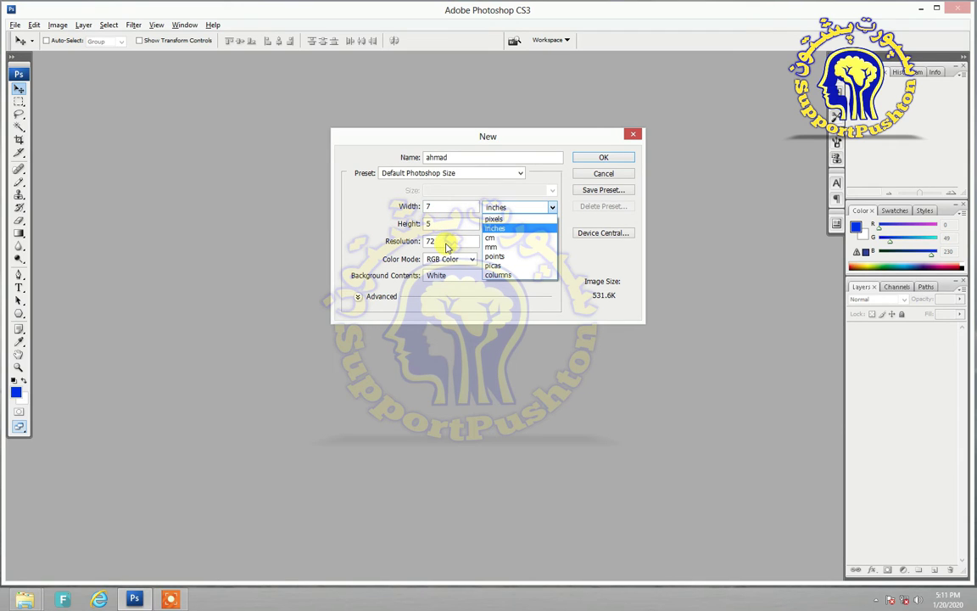
left_click(356, 196)
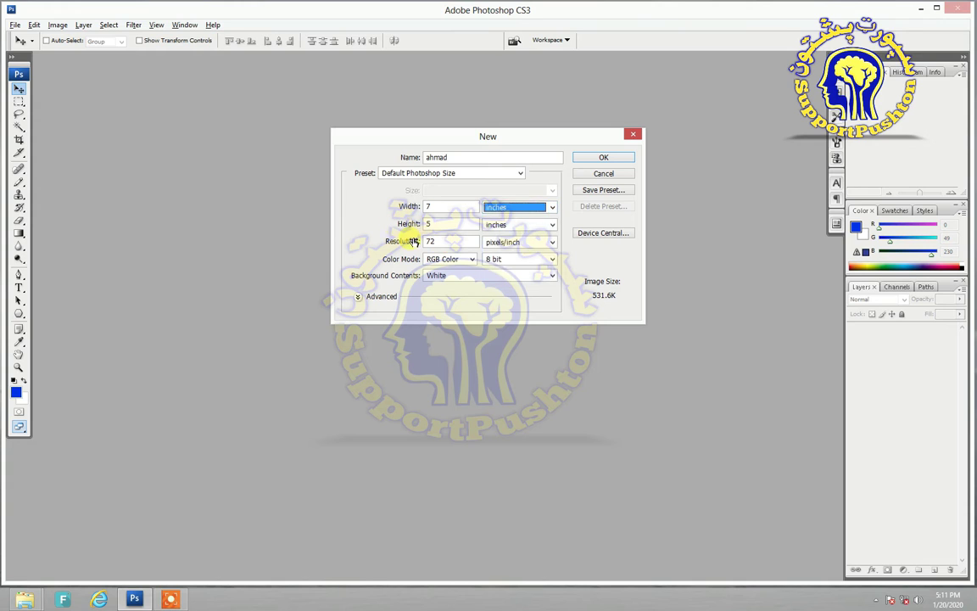
left_click(496, 207)
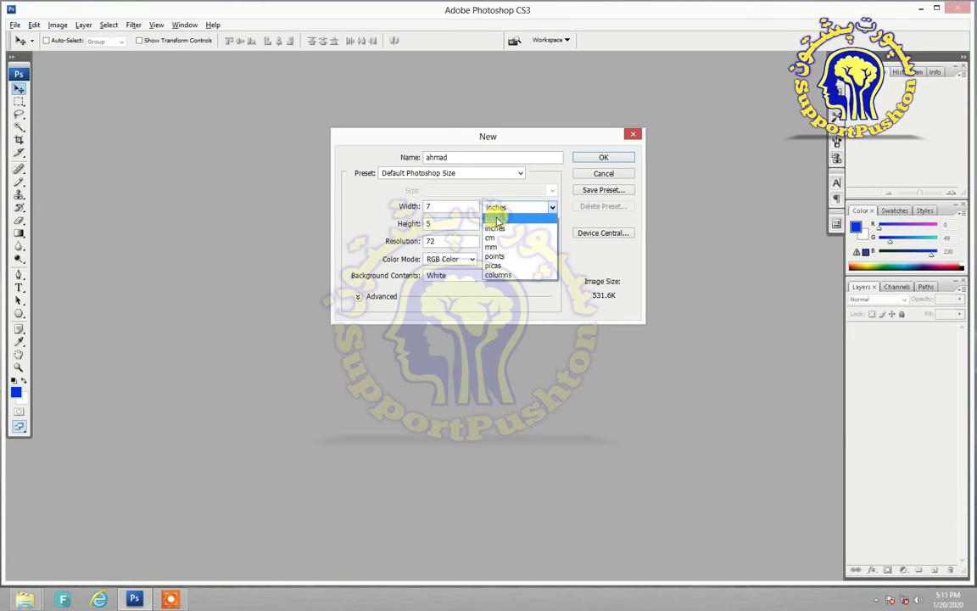
left_click(494, 216)
left_click_drag(455, 206, 427, 207)
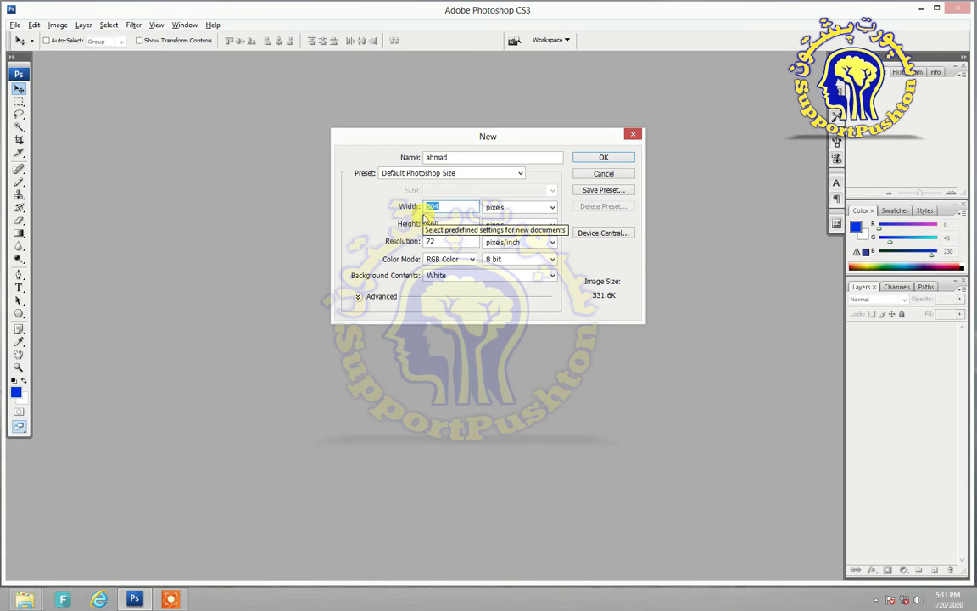
Enter a custom size of 1920 × 1080 pixels, then select the 72 resolution value.
type("1920")
key("Tab")
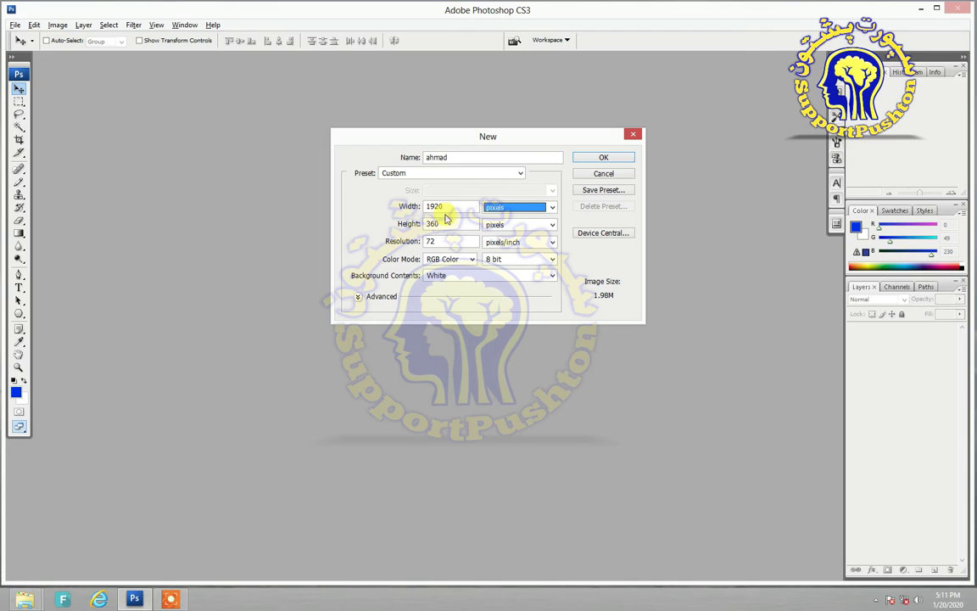
key("Tab")
key("BackSpace")
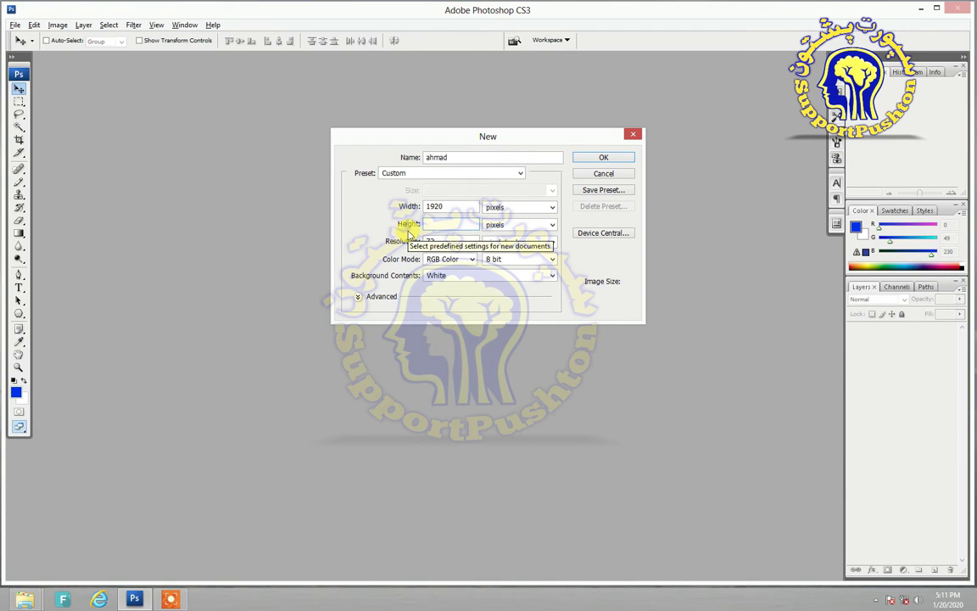
type("1")
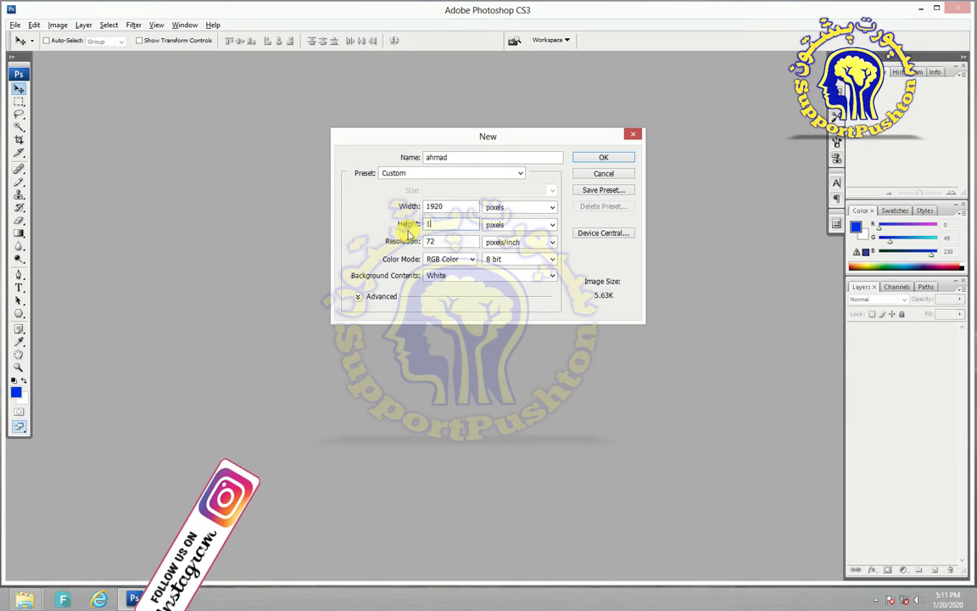
type("0")
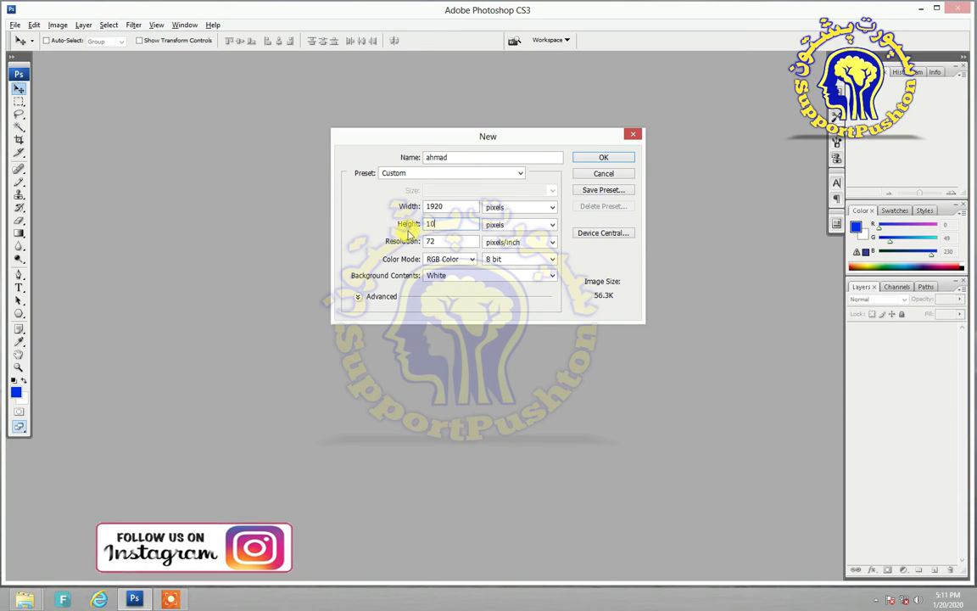
type("80")
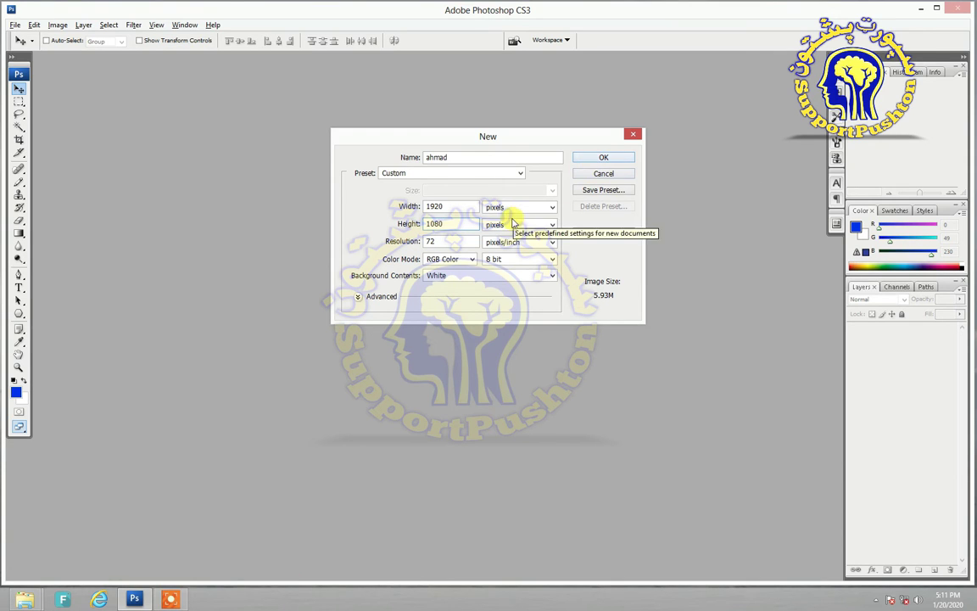
double_click(431, 243)
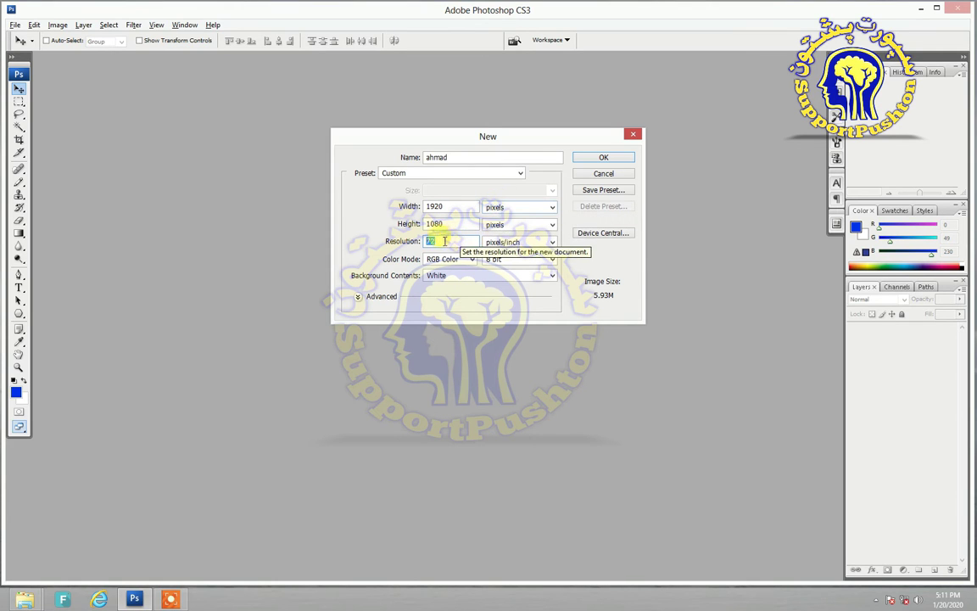
key("BackSpace")
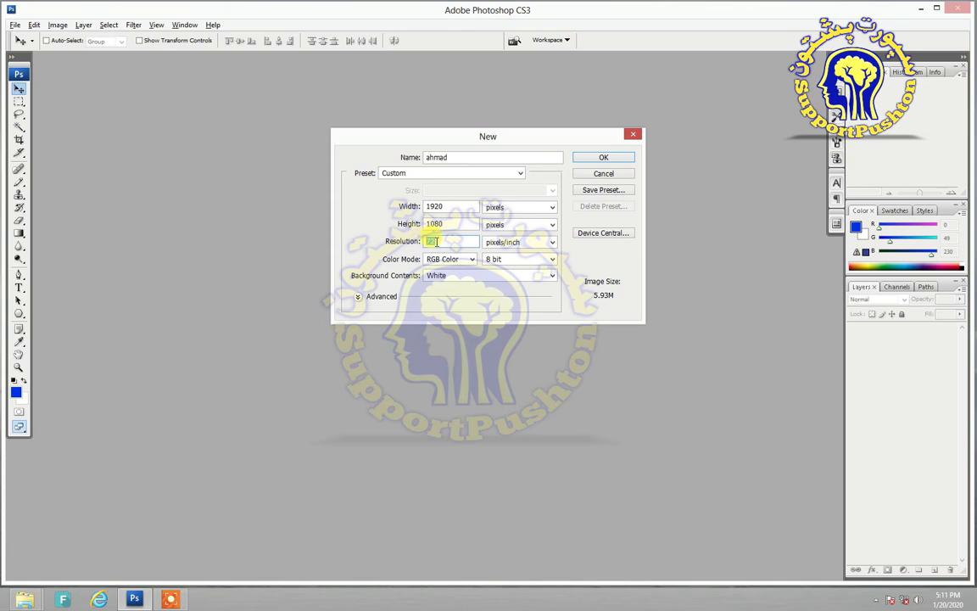
type("3")
type("0")
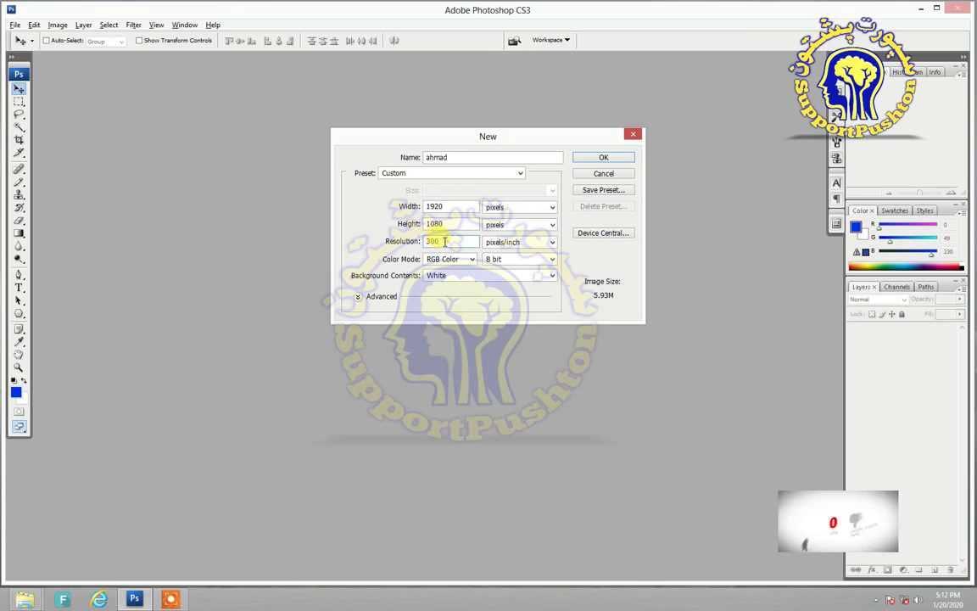
key("BackSpace")
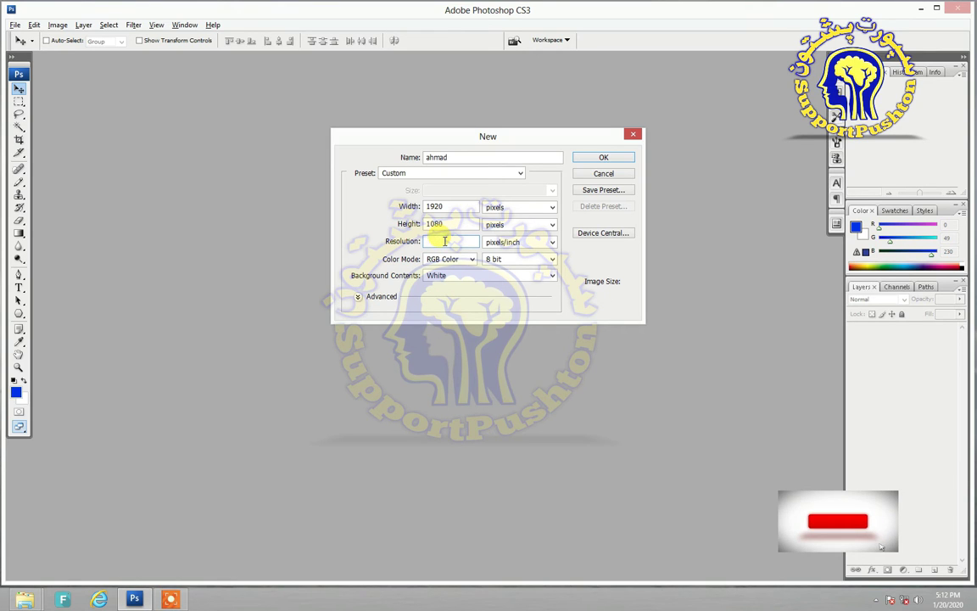
type("72")
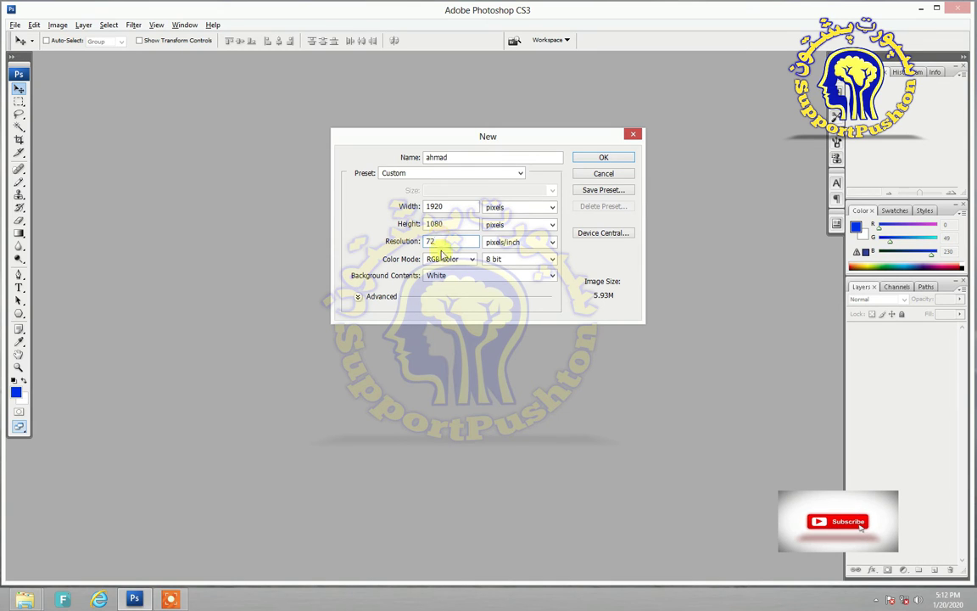
left_click(447, 260)
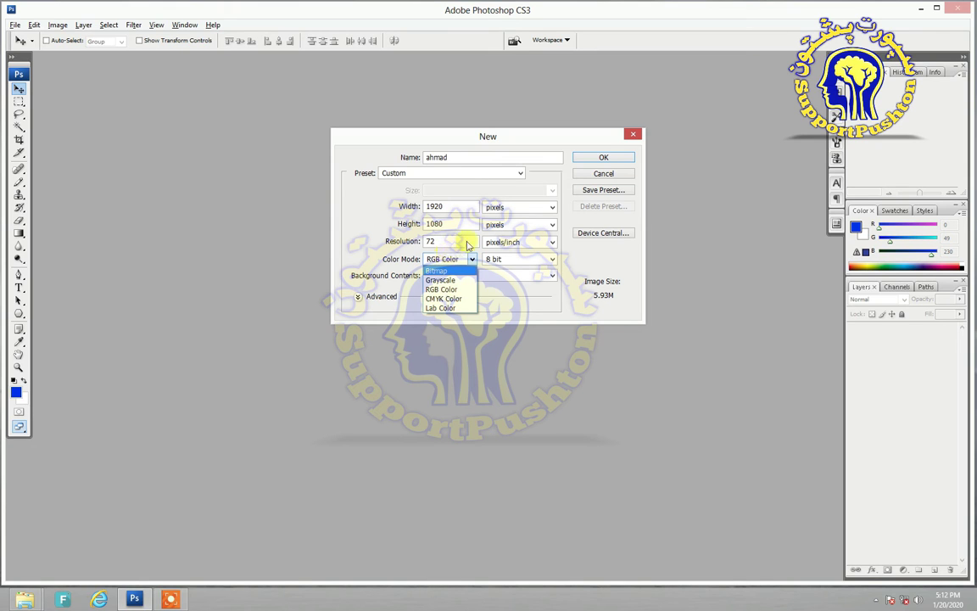
left_click(472, 188)
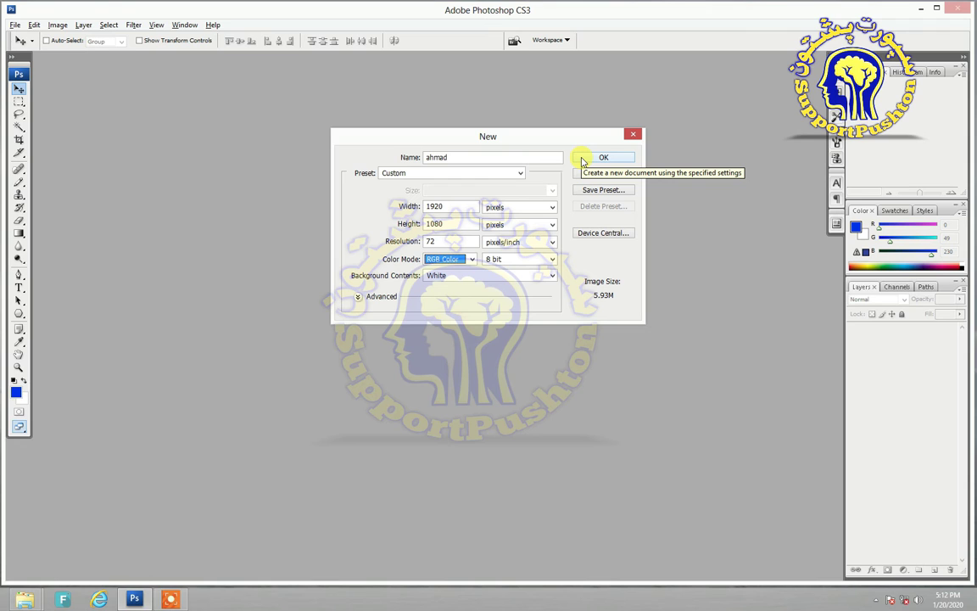
left_click(584, 158)
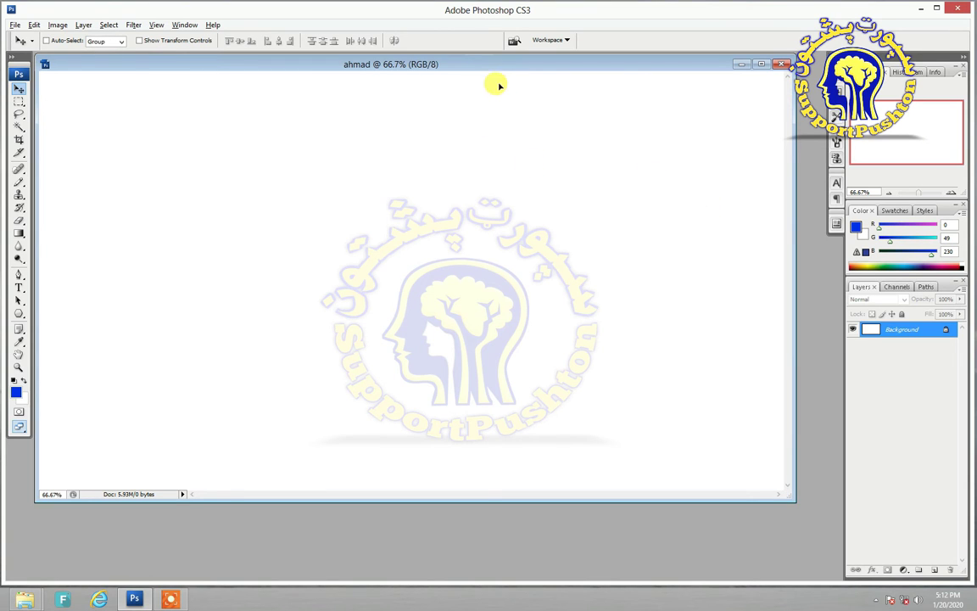
Dismiss the locked-layer error, close the blank document, and bring up the Open dialog.
left_click(492, 83)
left_click(504, 227)
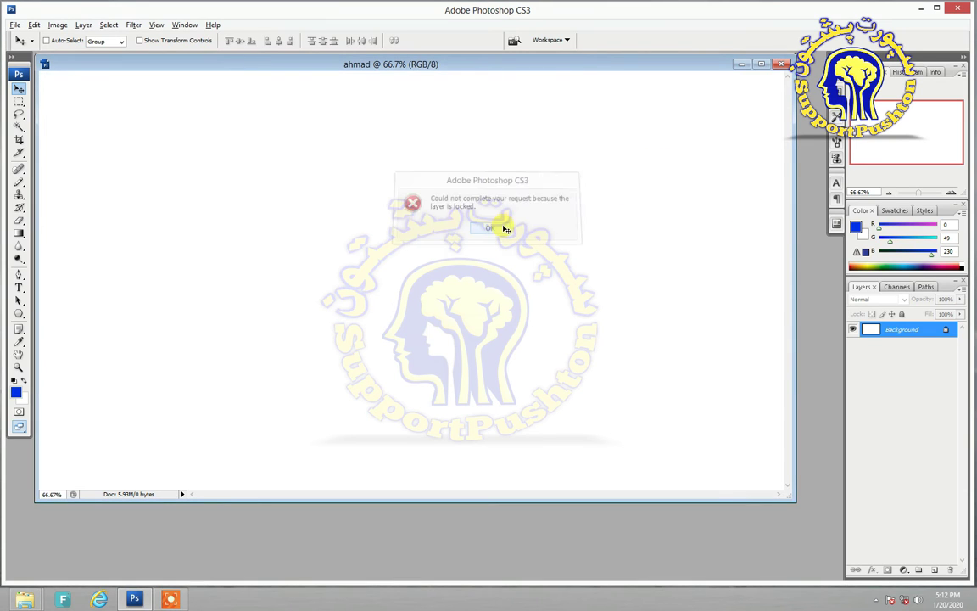
left_click(784, 66)
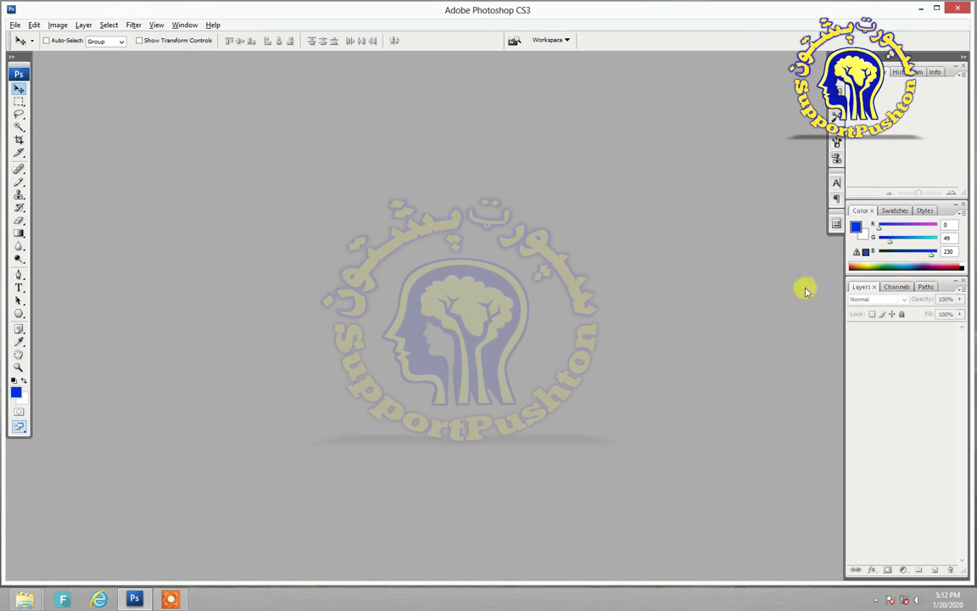
key("ctrl+o")
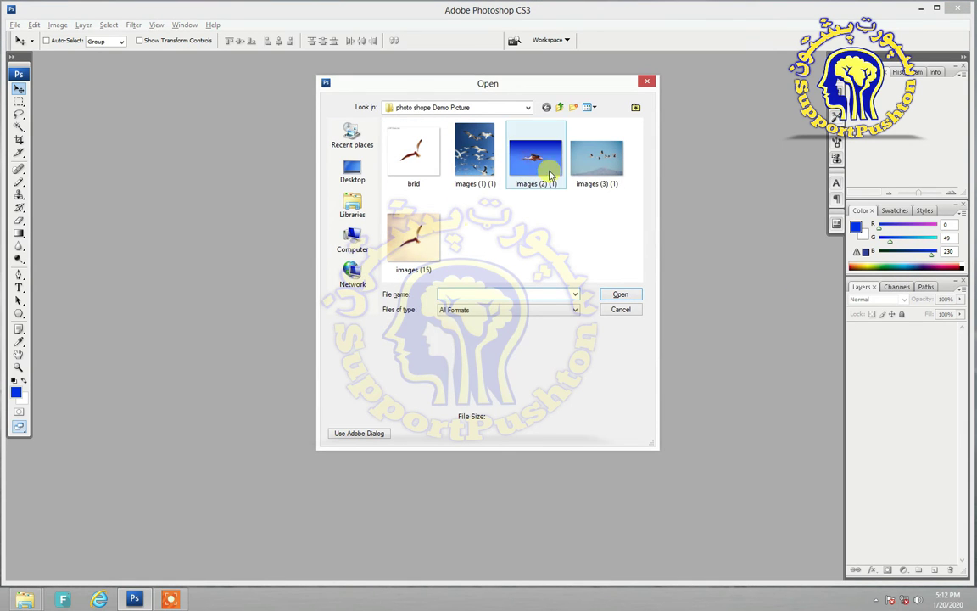
Open the flamingo photo images (3) (1).jpeg and maximise its window.
left_click(591, 160)
left_click(620, 294)
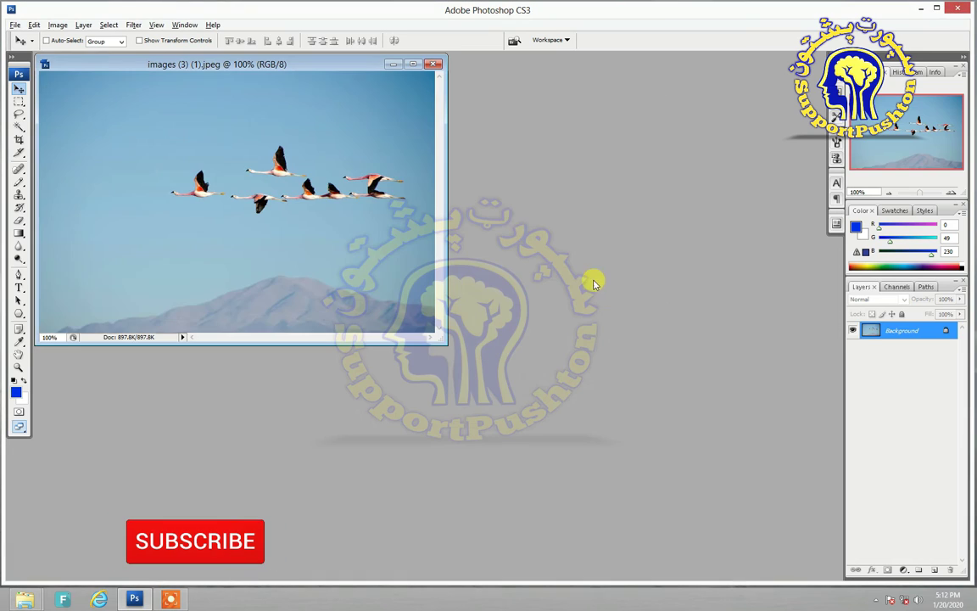
left_click(412, 64)
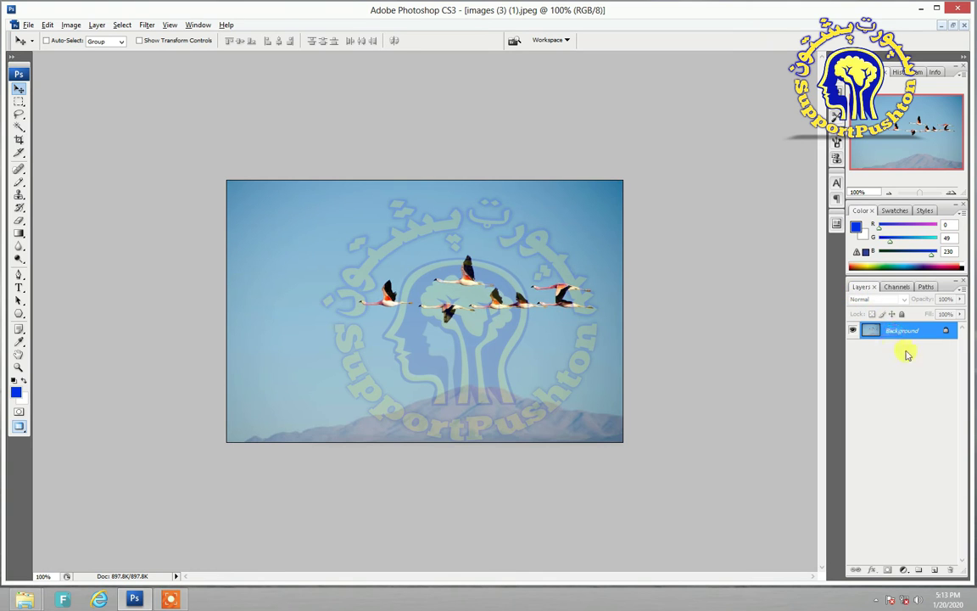
left_click_drag(930, 345, 927, 341)
left_click_drag(927, 341, 836, 325)
Open the gull photo images (15).jpeg and restore the documents to floating windows.
key("ctrl+o")
left_click(594, 179)
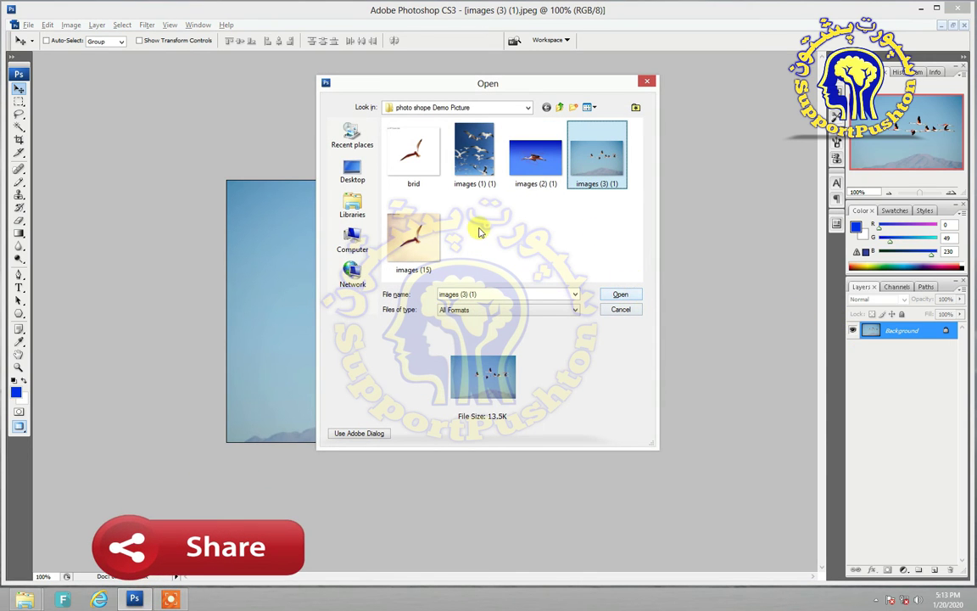
left_click(411, 158)
left_click(416, 255)
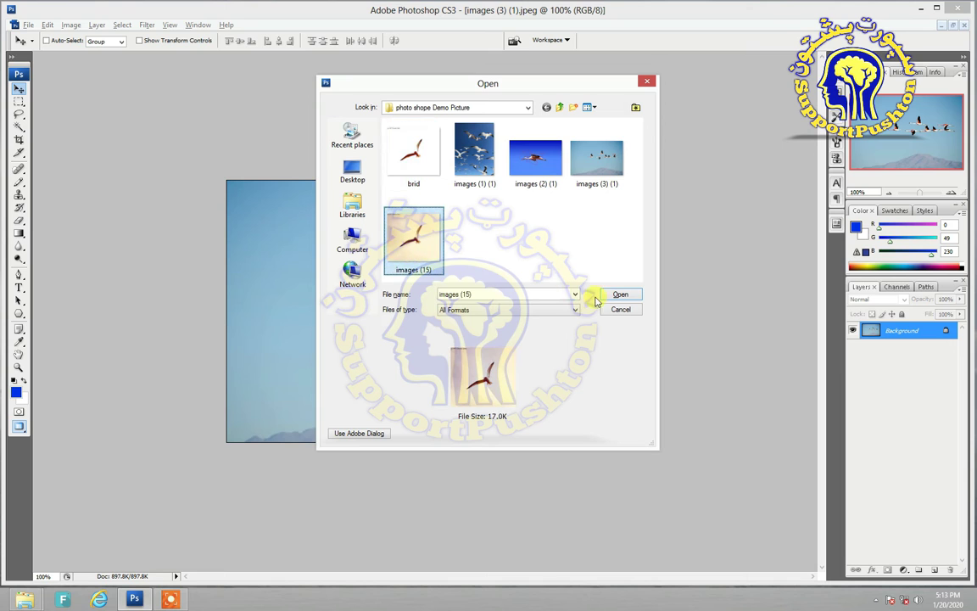
left_click(620, 294)
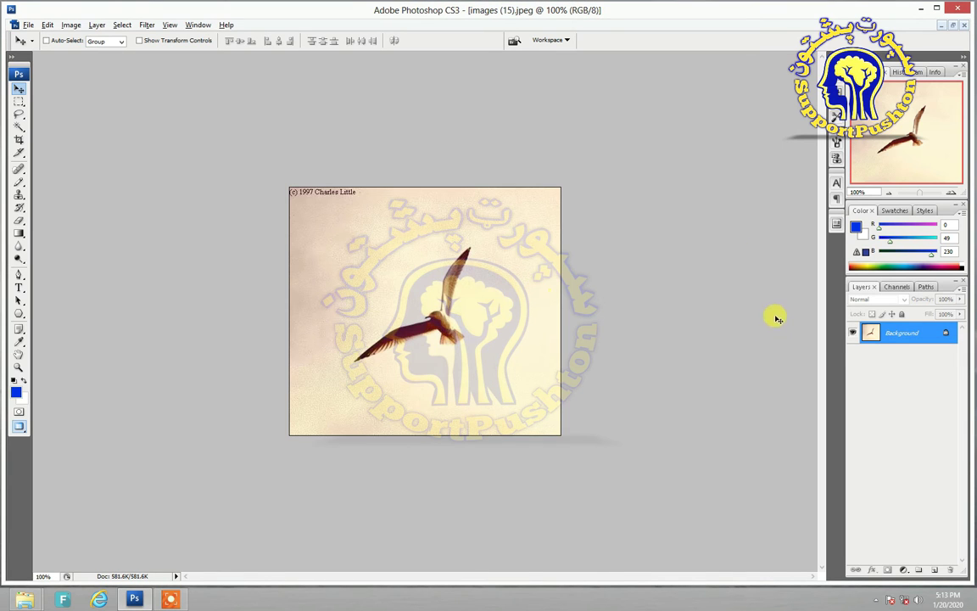
left_click(951, 25)
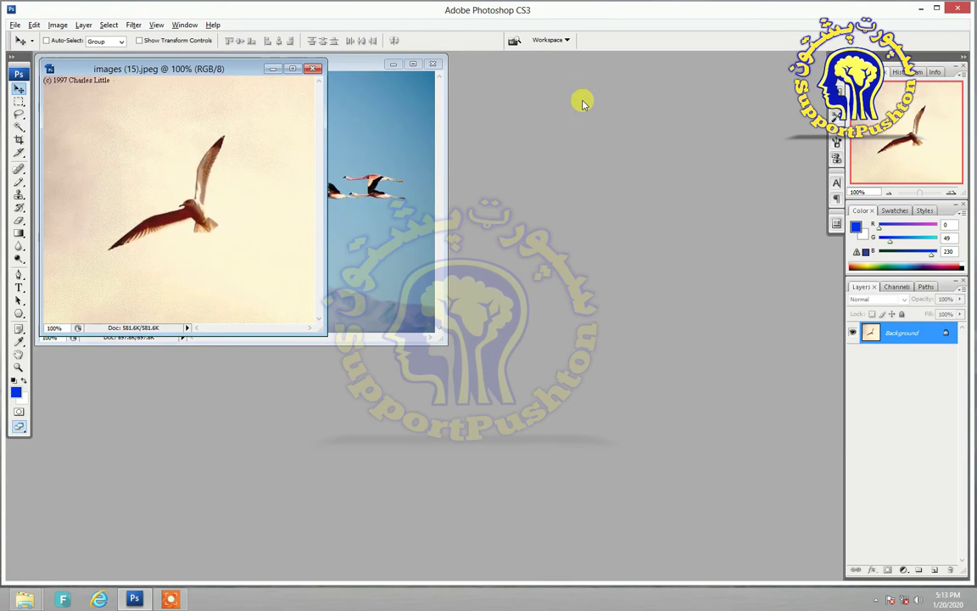
Drag the gull picture into the flamingo photo as Layer 1, then hide that layer.
left_click_drag(370, 66, 616, 95)
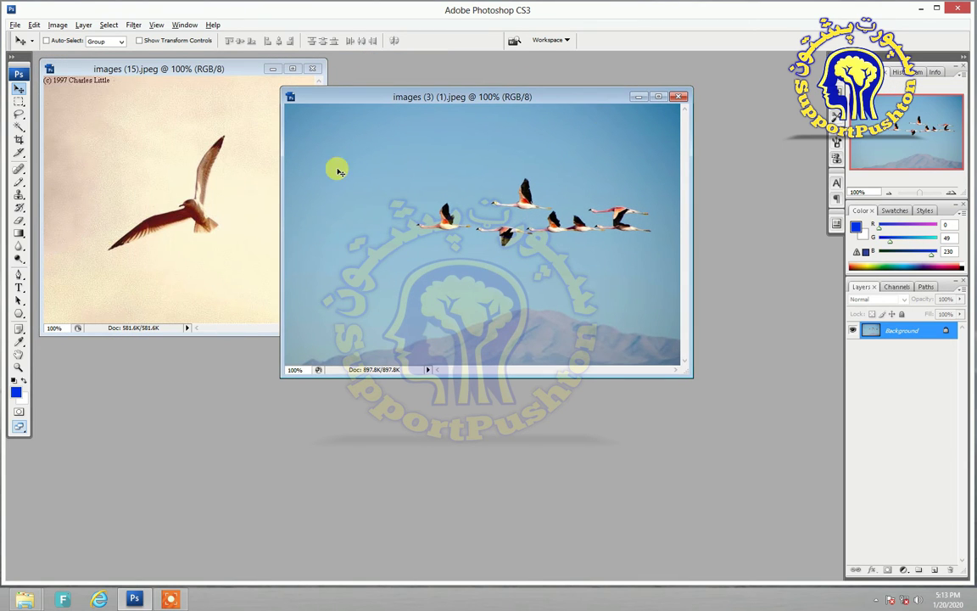
left_click(259, 169)
left_click(381, 195)
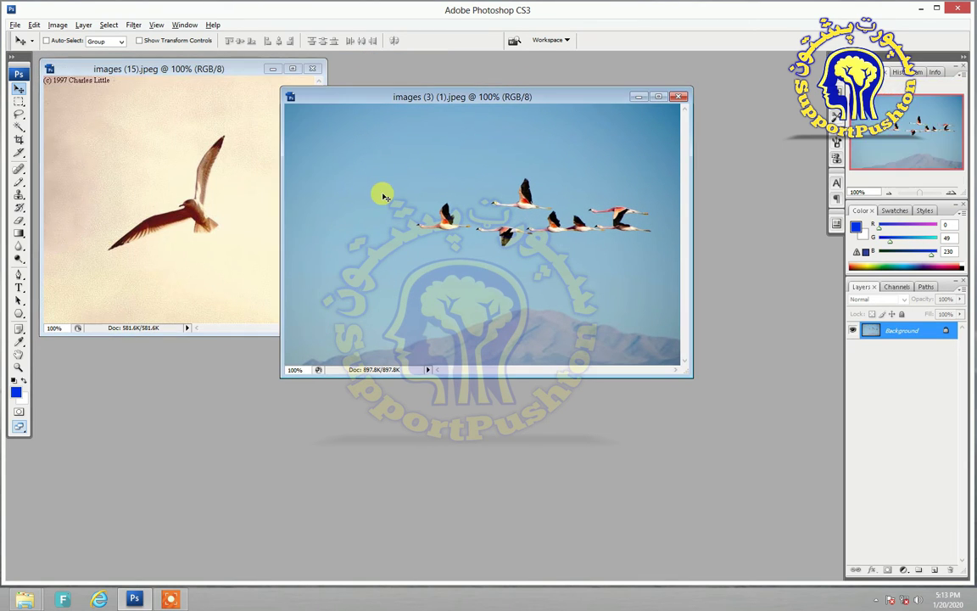
left_click(241, 190)
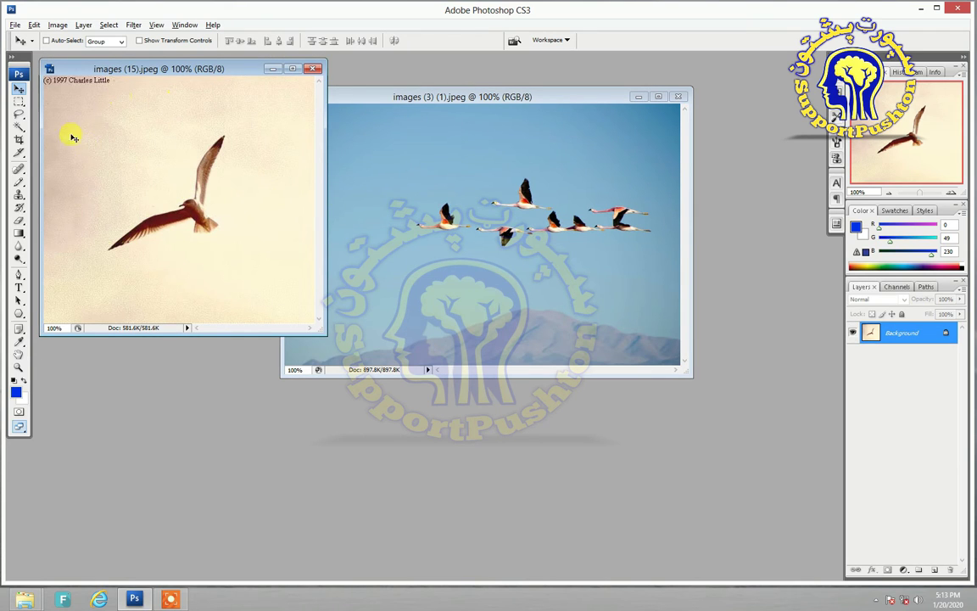
left_click_drag(338, 193, 400, 198)
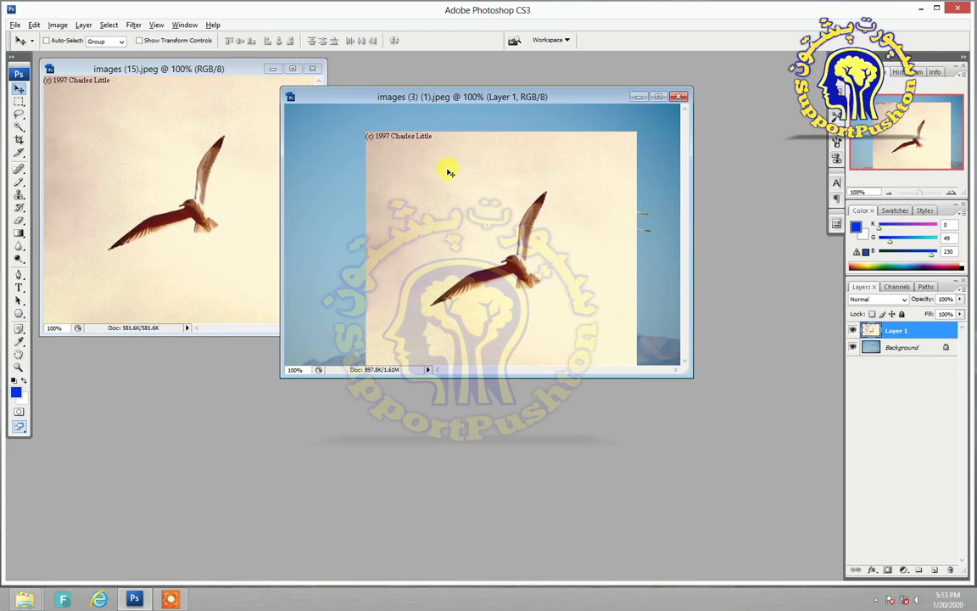
left_click(853, 330)
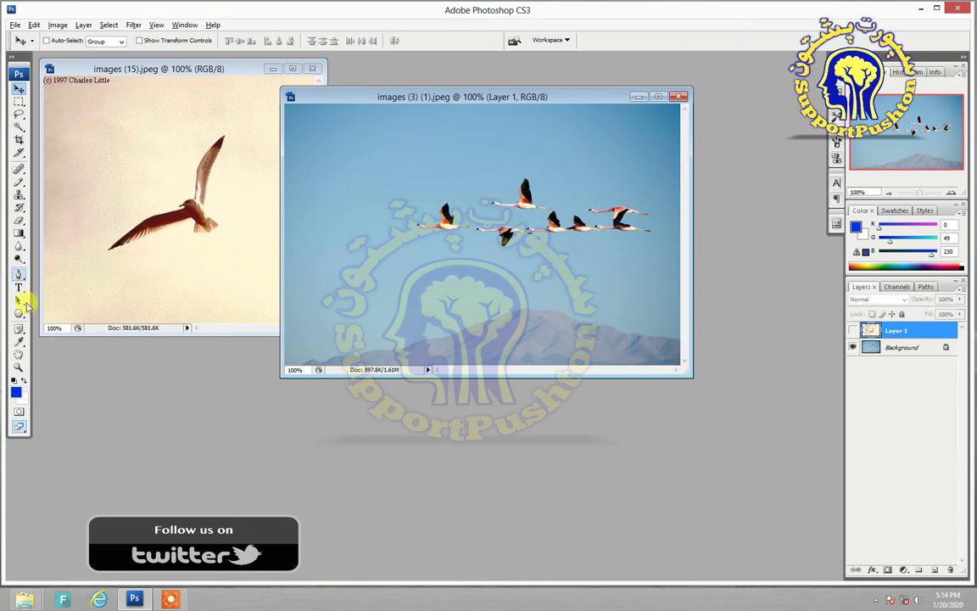
Sample the sky's light blue (R 153, G 191, B 210) as the foreground colour.
left_click(18, 340)
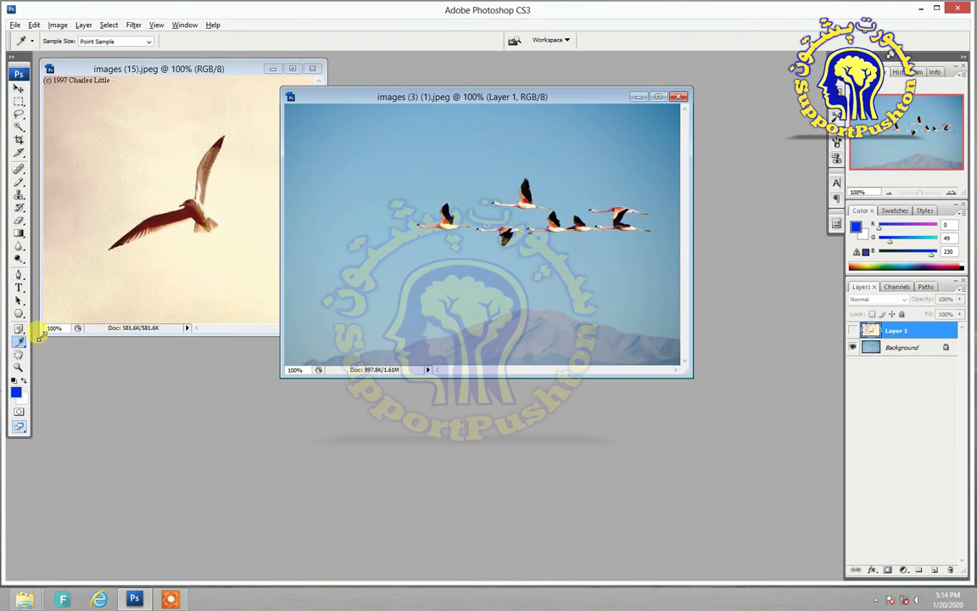
left_click(343, 264)
left_click(18, 394)
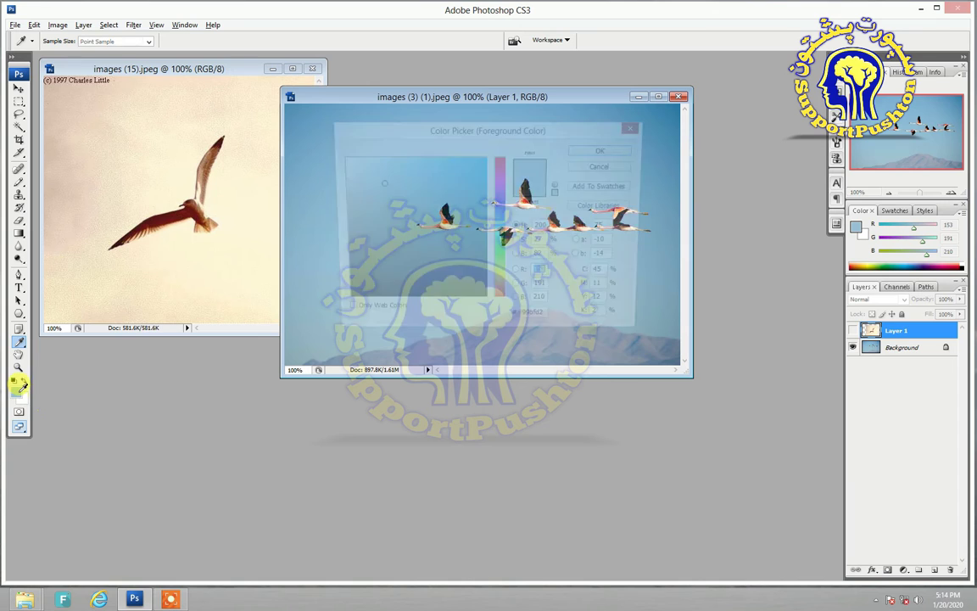
left_click(607, 167)
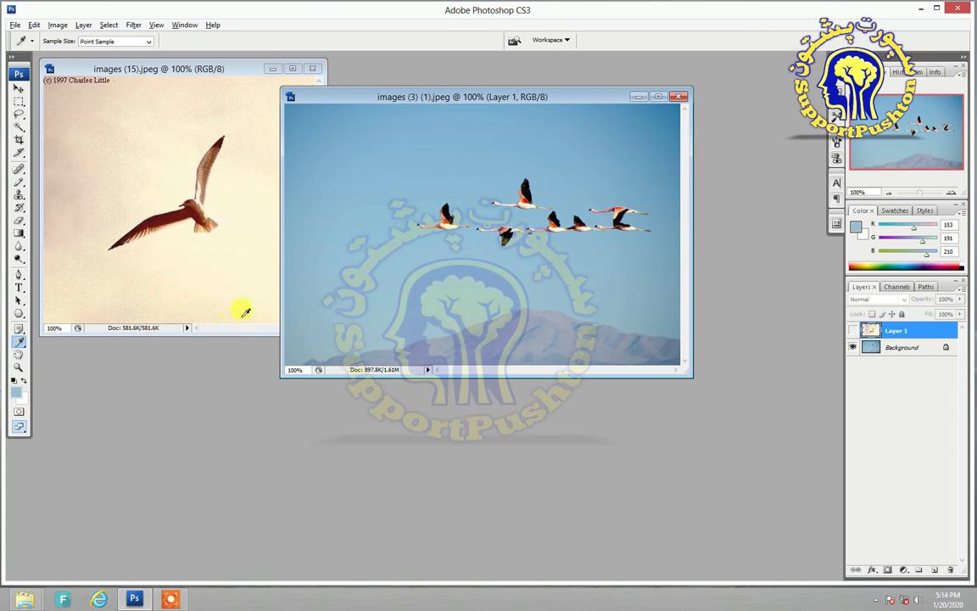
left_click(19, 89)
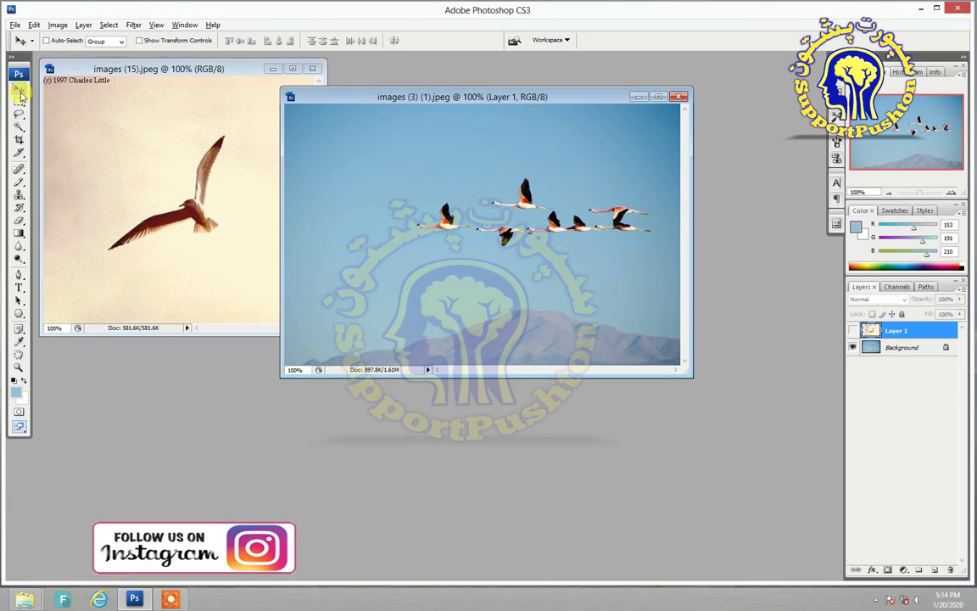
Add the gull picture to the flamingo photo as Layer 2 and close images (15).jpeg.
left_click(178, 190)
left_click_drag(178, 190, 401, 225)
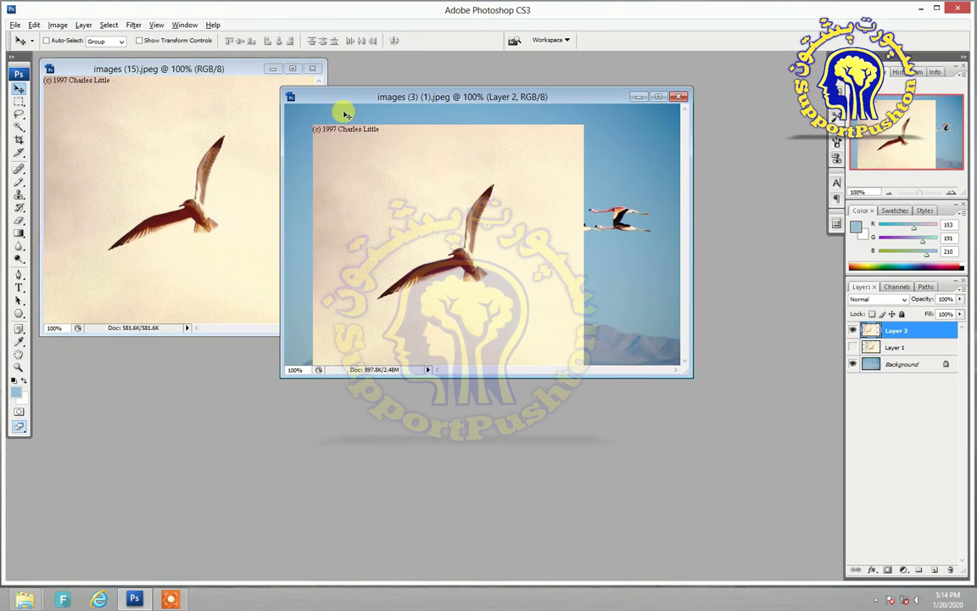
left_click(311, 71)
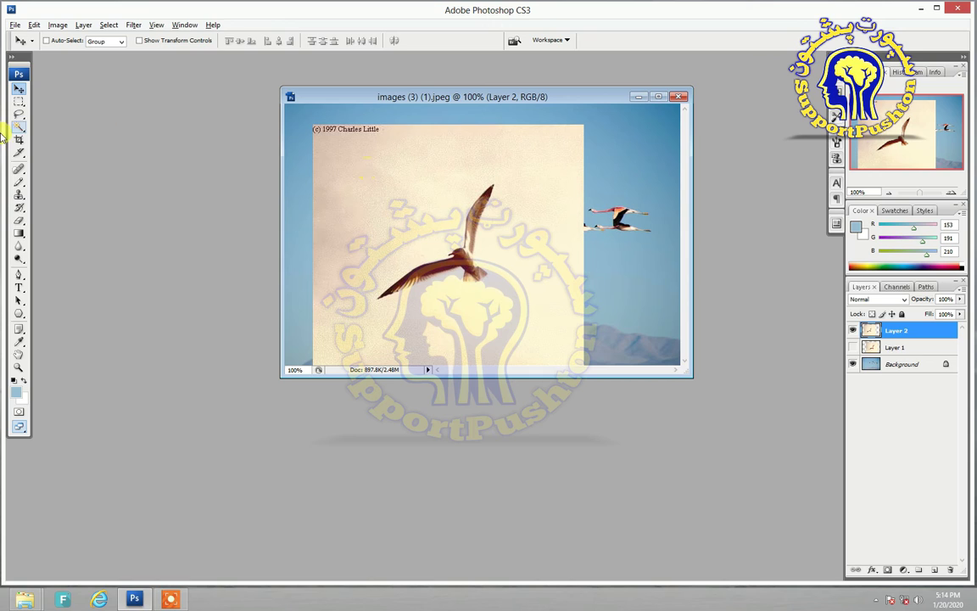
With the Eraser chosen, select Layer 2 and briefly toggle its visibility off and on.
left_click(19, 220)
left_click(898, 333)
left_click(852, 347)
left_click(852, 347)
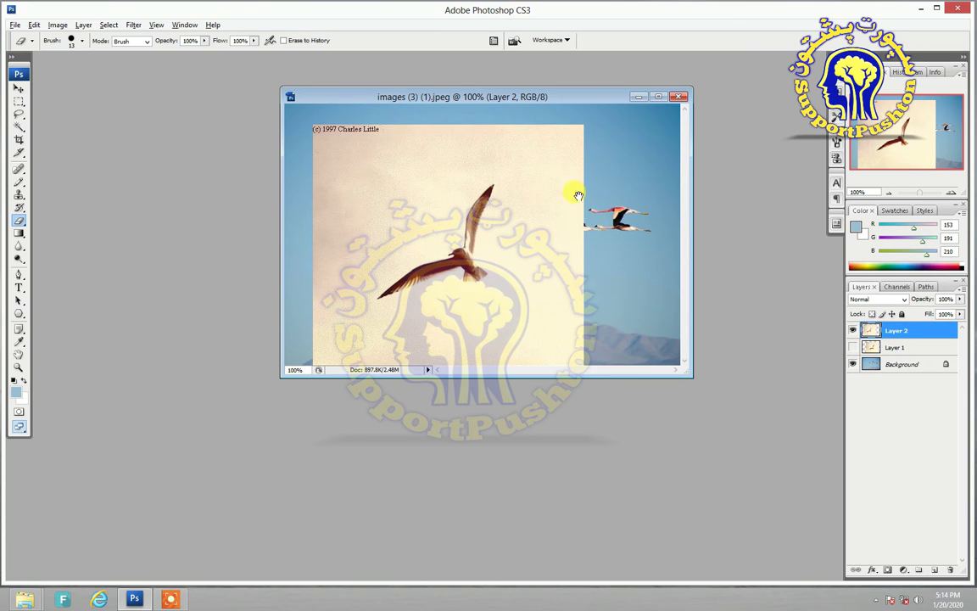
Erase a small notch from Layer 2's top-right edge.
left_click(901, 366)
left_click(895, 329)
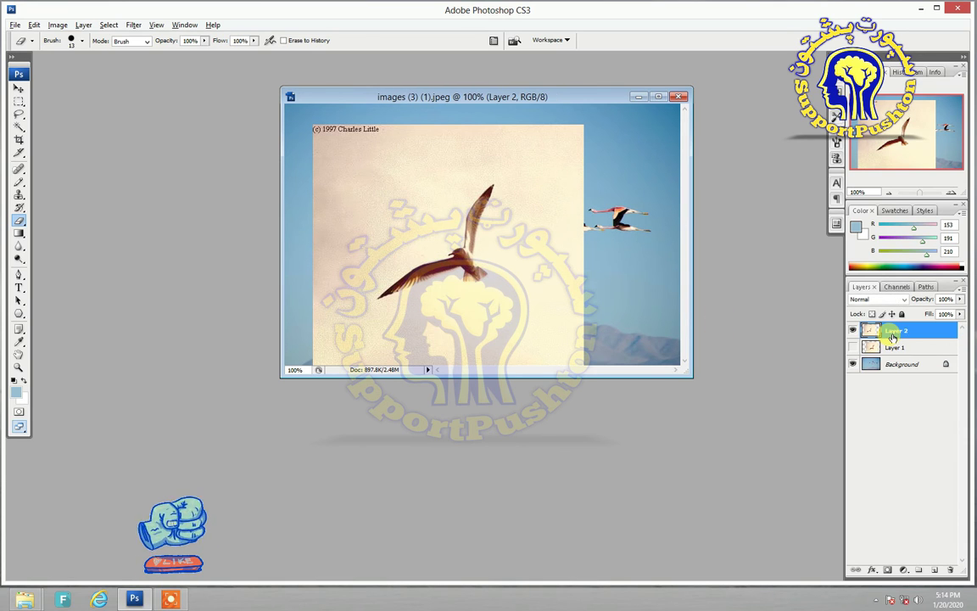
left_click_drag(551, 130, 574, 137)
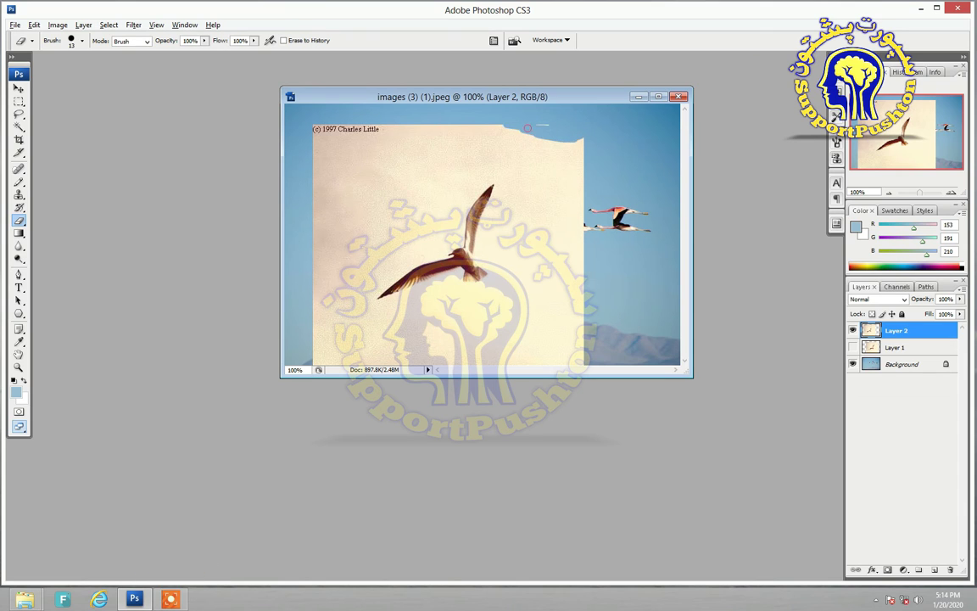
left_click(895, 335)
Select Layer 1 and make it visible again, comparing it on and off.
left_click(894, 348)
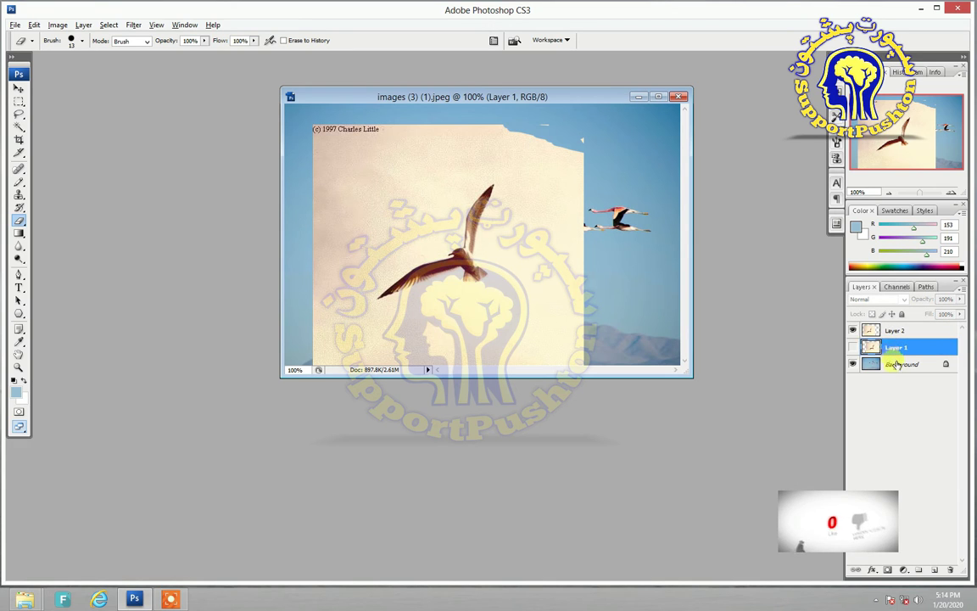
left_click(852, 347)
left_click(853, 347)
left_click(852, 347)
left_click(852, 346)
left_click(852, 347)
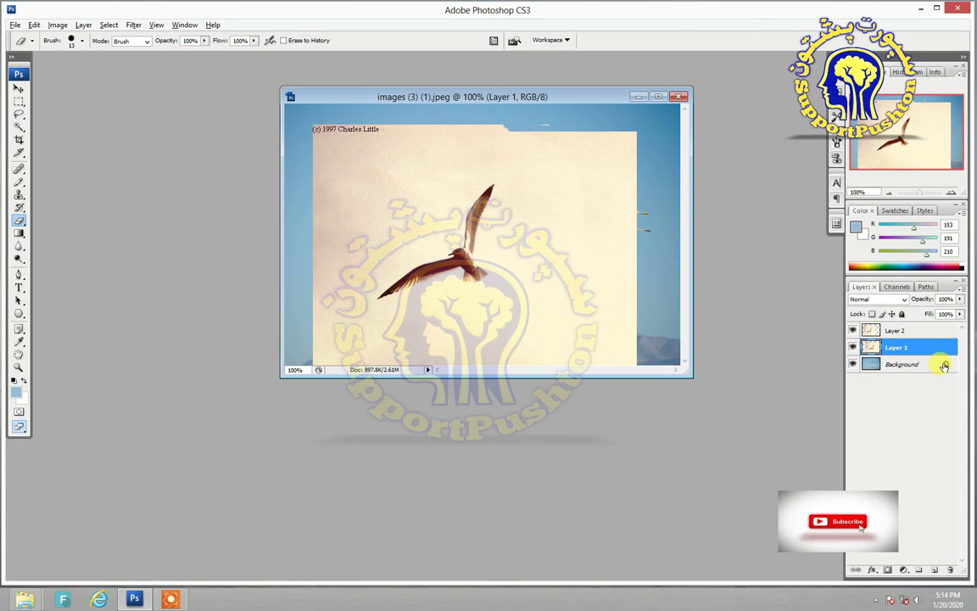
double_click(944, 365)
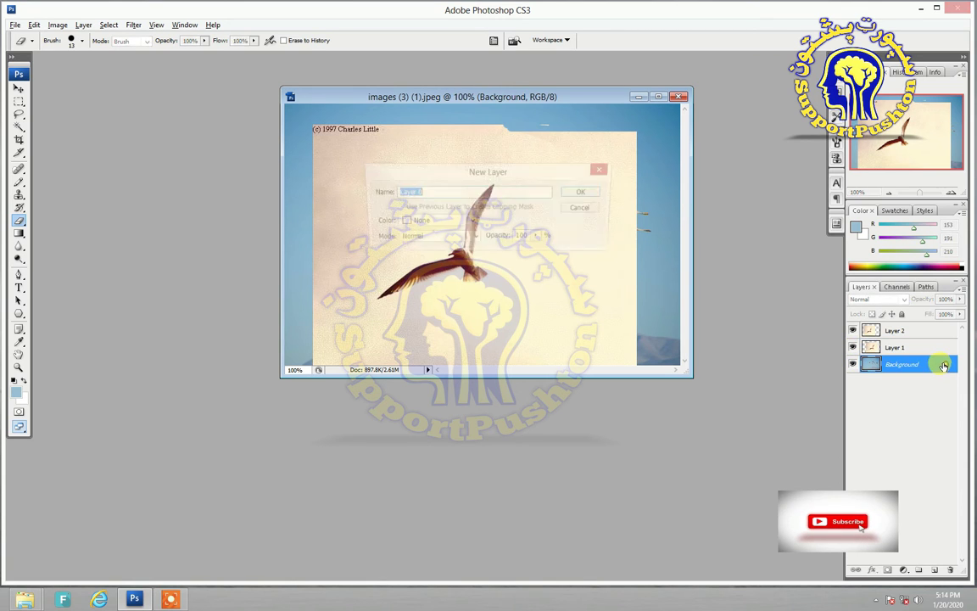
Accept the New Layer dialog so the flamingo Background becomes editable Layer 0.
left_click(586, 194)
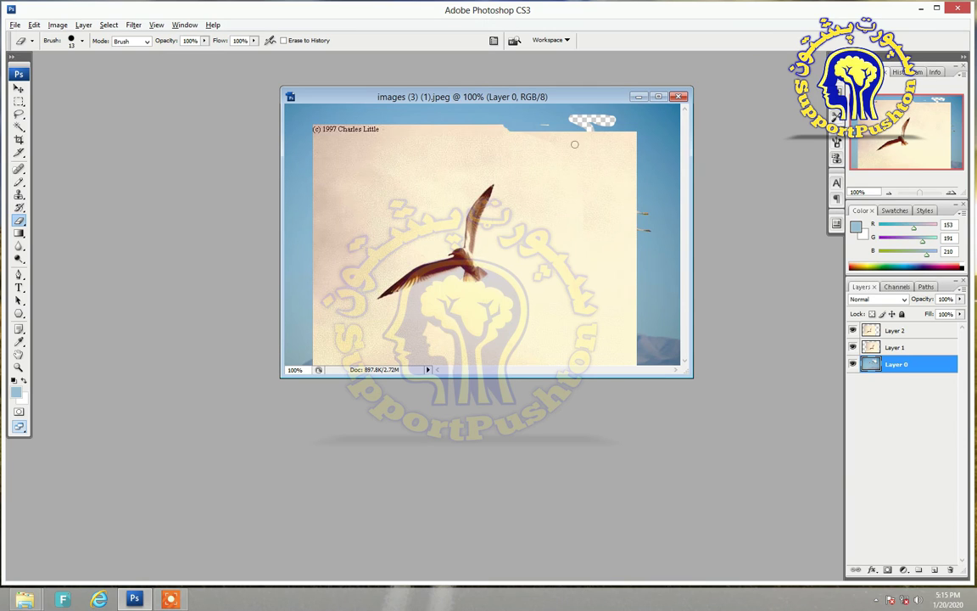
Hide Layers 2 and 1, dismiss the hidden-layer warning, and reselect Layer 0.
left_click(887, 341)
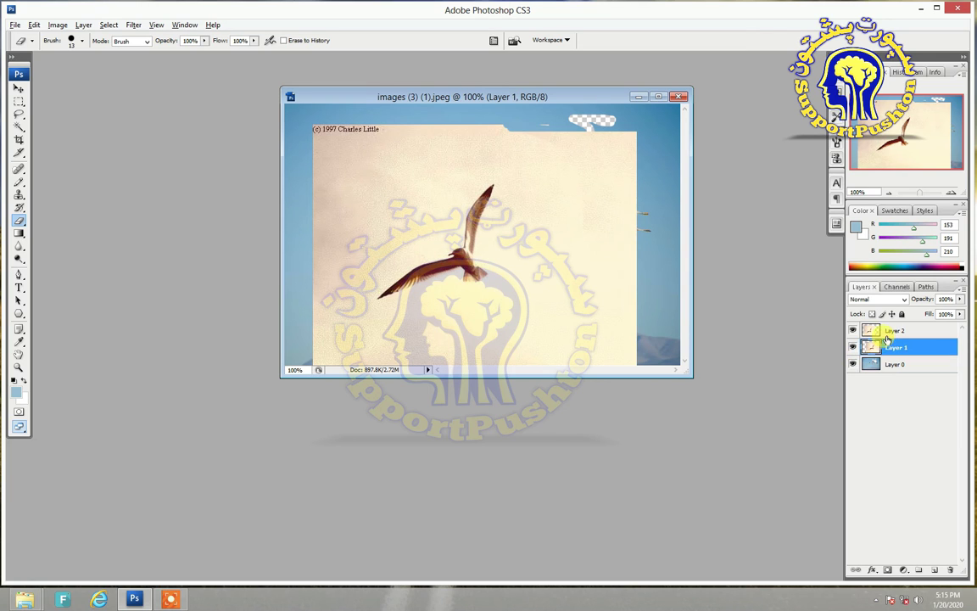
left_click(891, 365)
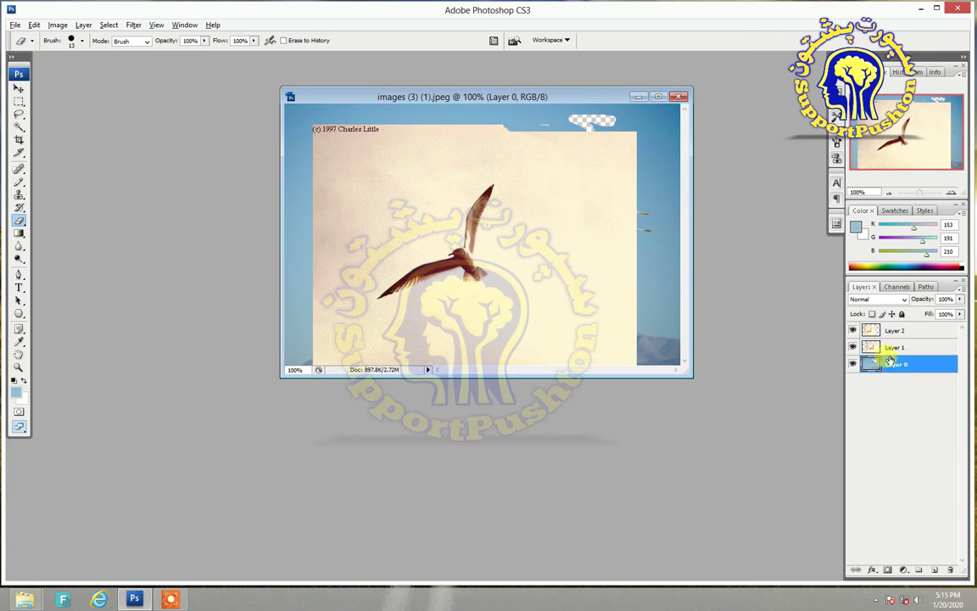
left_click(890, 350)
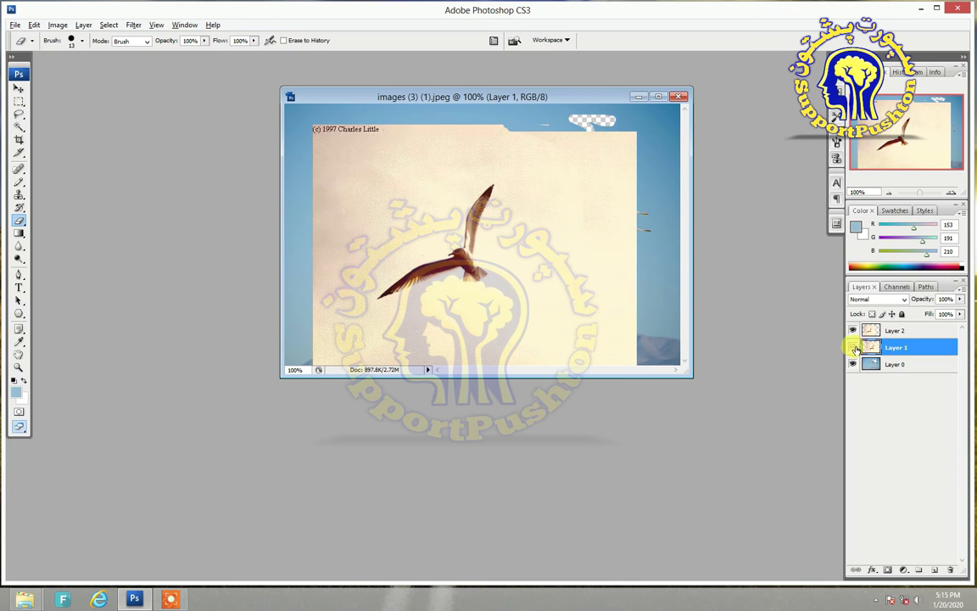
left_click(852, 330)
left_click(853, 347)
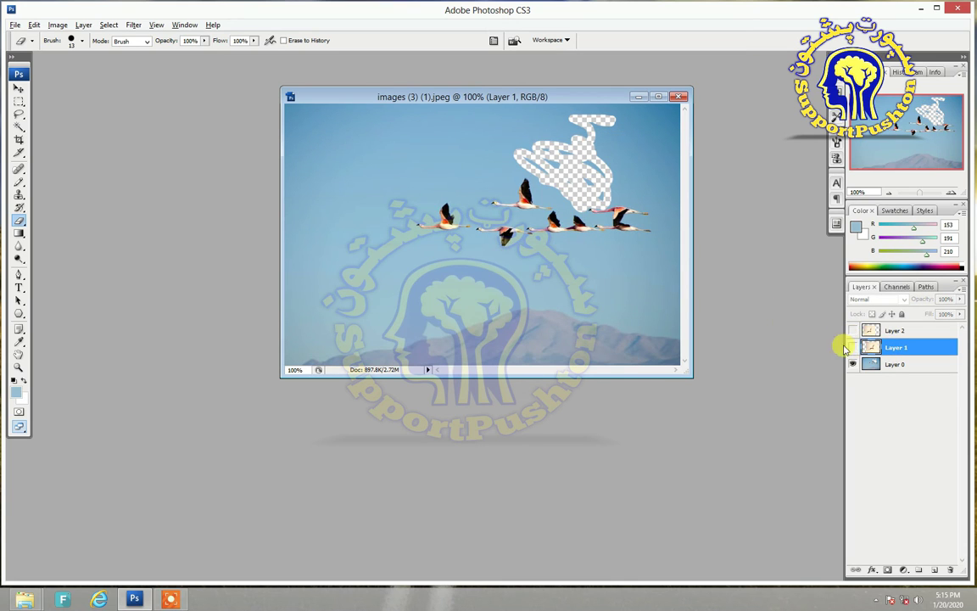
left_click(882, 364)
left_click(878, 347)
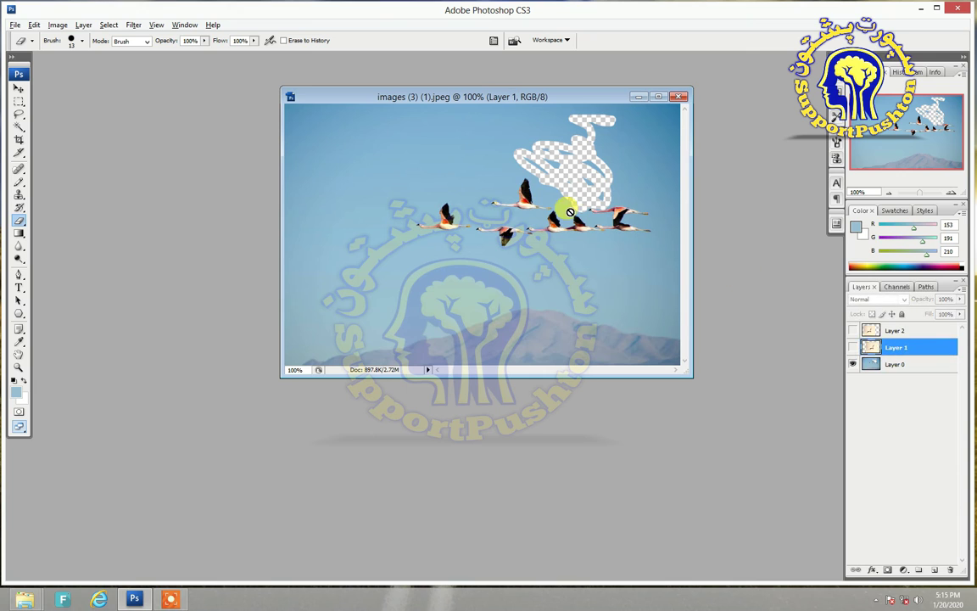
left_click(497, 159)
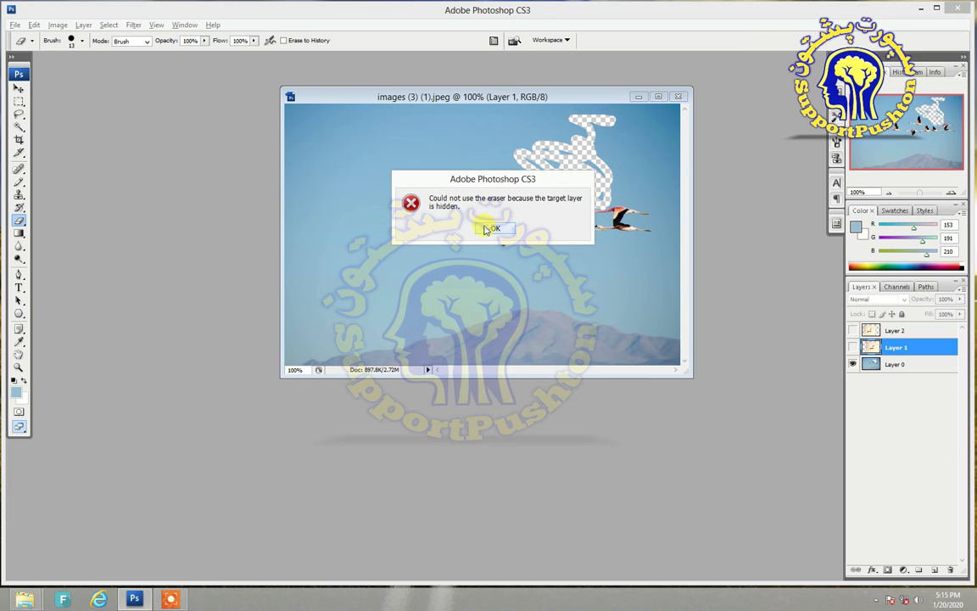
left_click(486, 230)
left_click(882, 365)
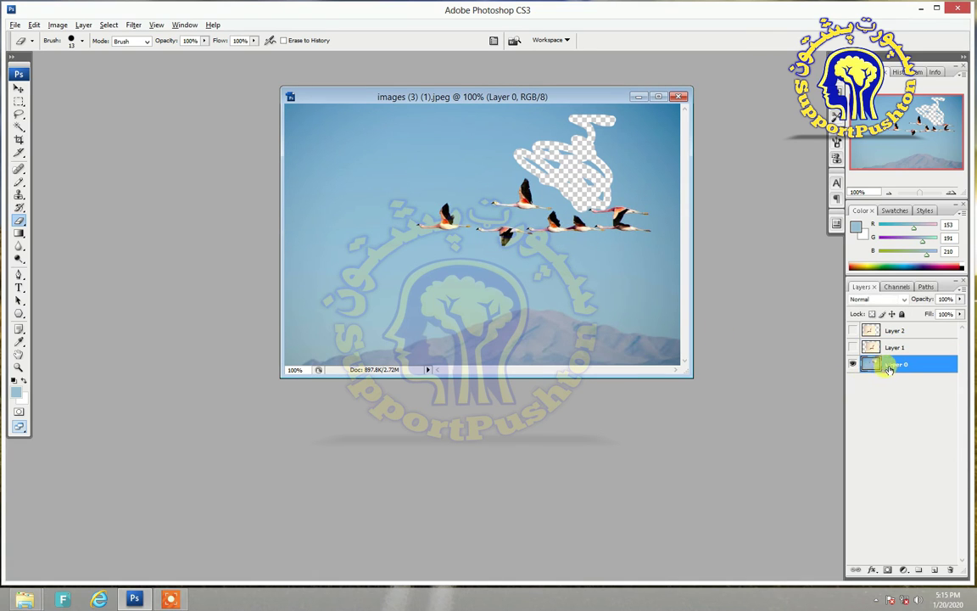
Erase a large patch of Layer 0 over the flamingos, then turn Layers 1 and 2 back on.
mouse_move(613, 208)
left_mouse_down()
mouse_move(525, 214)
mouse_move(489, 193)
left_mouse_up()
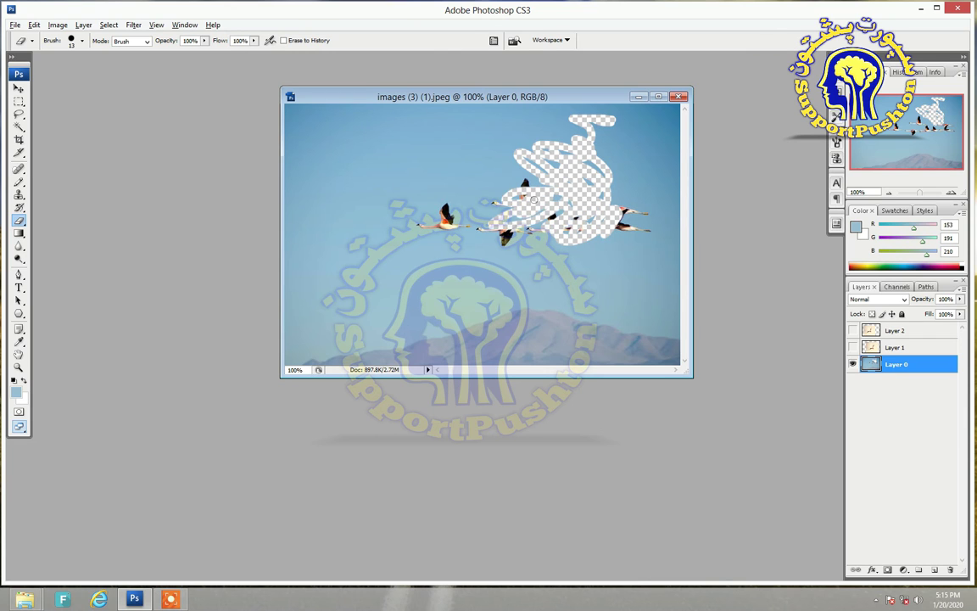
left_click(852, 347)
left_click(853, 365)
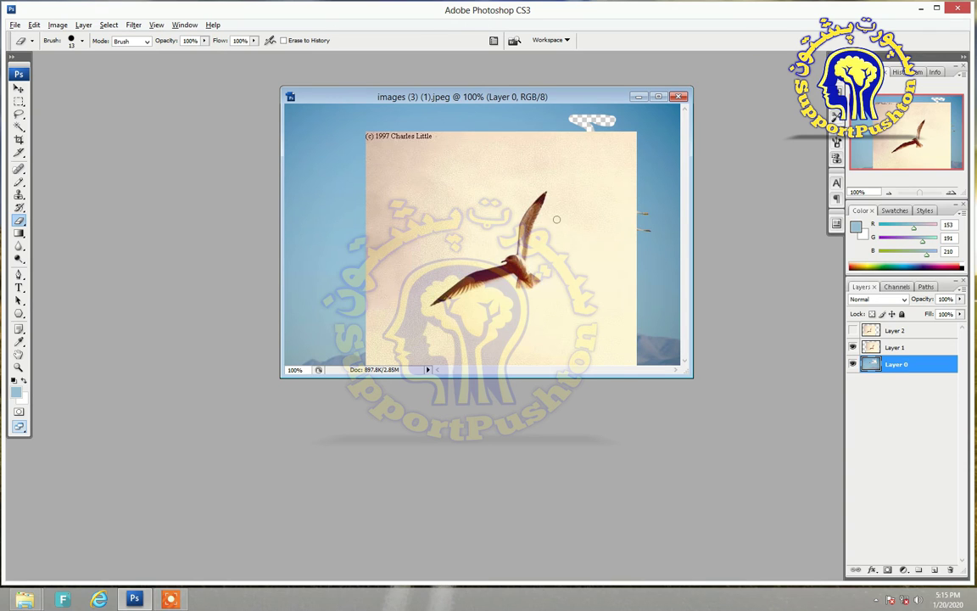
left_click(852, 331)
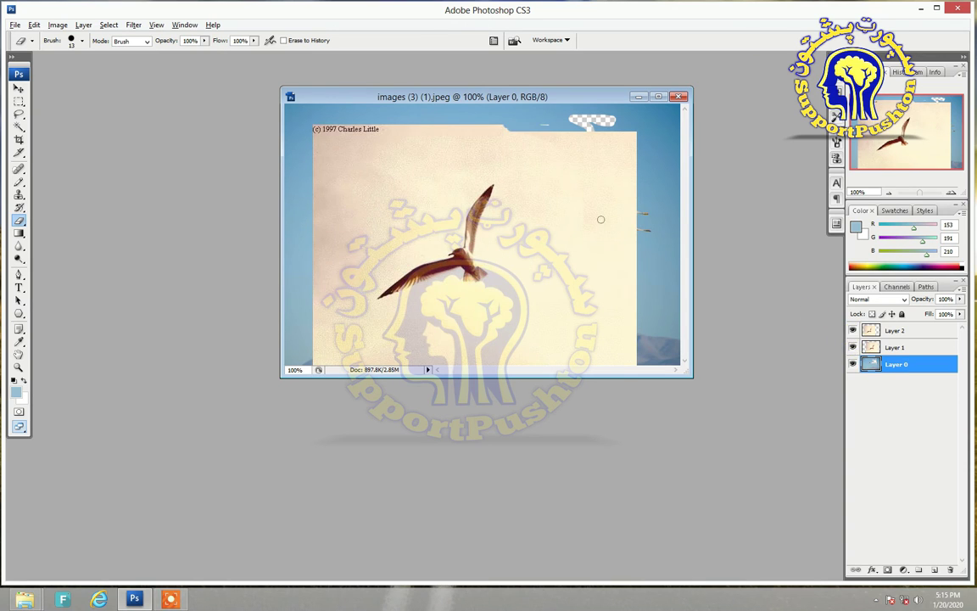
Toggle the visibility of Layers 0, 1 and 2 on and off to compare the erased result.
left_click(853, 330)
left_click(853, 348)
left_click(852, 348)
left_click(853, 363)
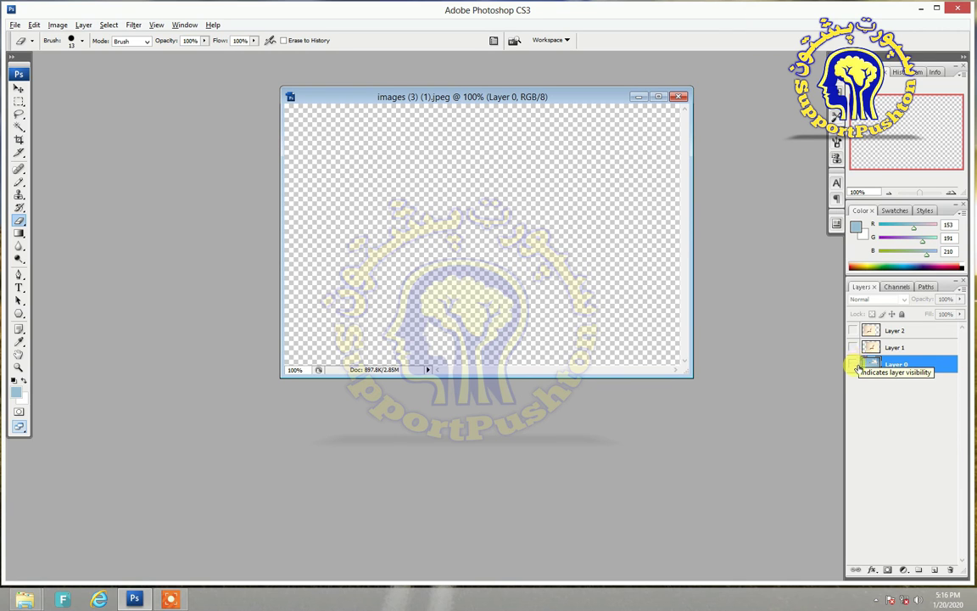
left_click(853, 364)
left_click(853, 347)
left_click(853, 347)
left_click(854, 364)
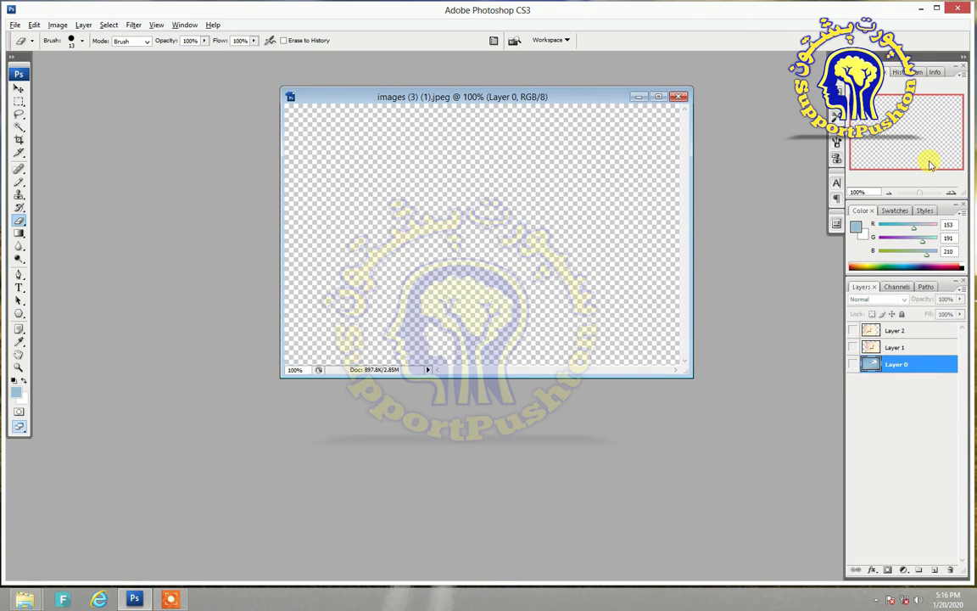
Show Layer 0's erased patch, Layer 1's gull and Layer 2 so all three layers are visible.
left_click(854, 364)
left_click(859, 349)
left_click(853, 347)
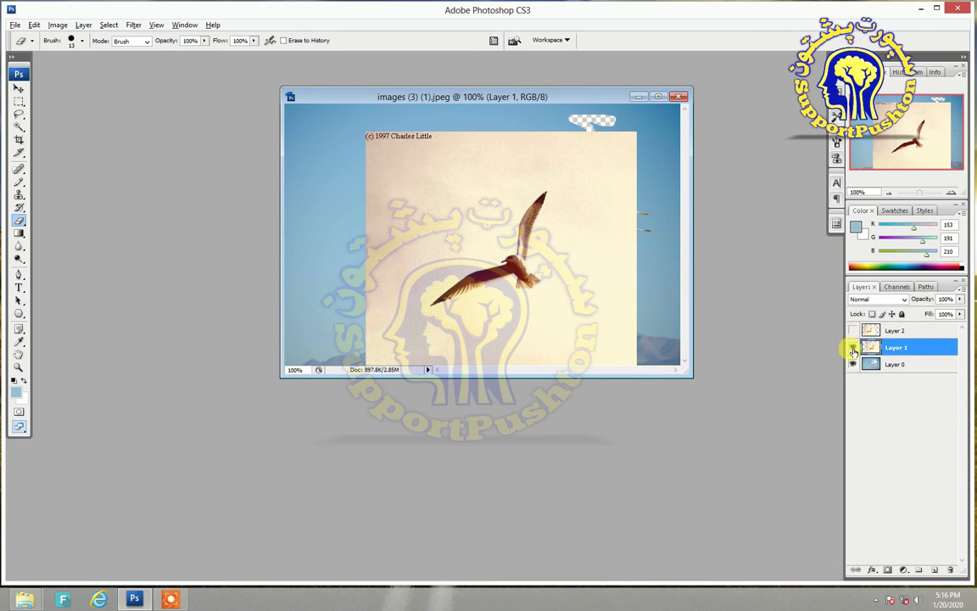
left_click(853, 347)
left_click(853, 347)
left_click(853, 330)
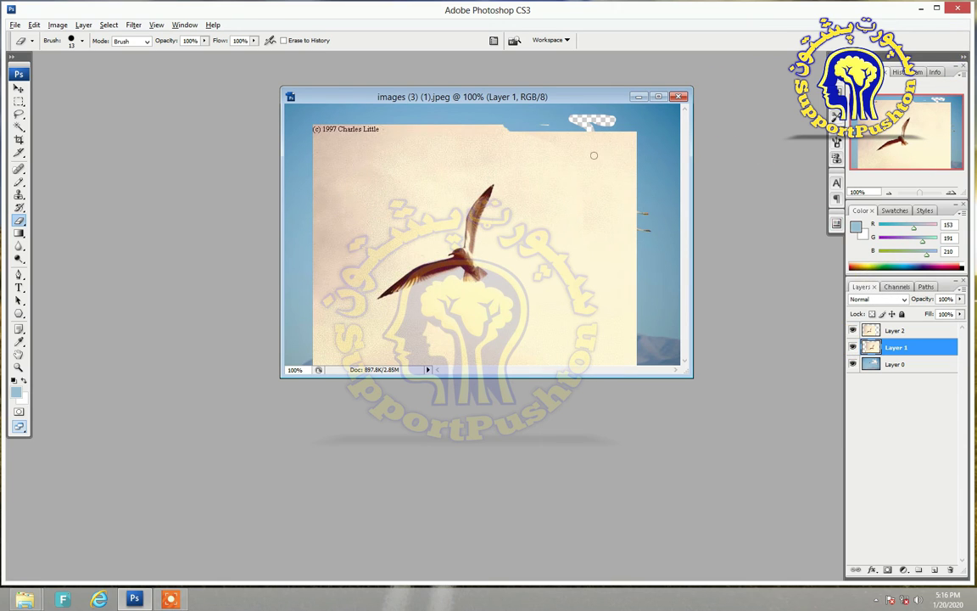
Close the flamingo document without saving and reopen images (3) (1).jpeg.
left_click(678, 96)
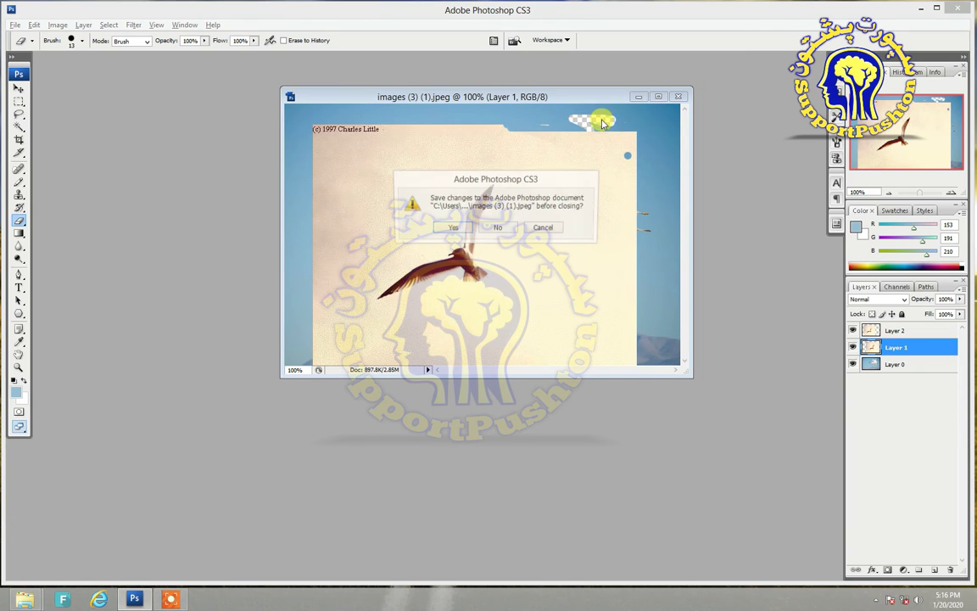
left_click(499, 228)
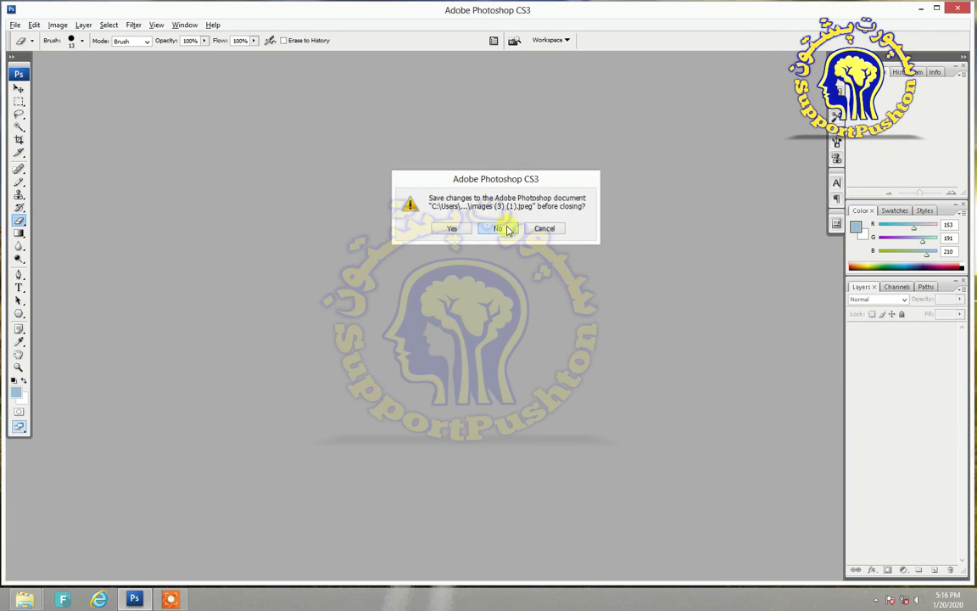
double_click(506, 227)
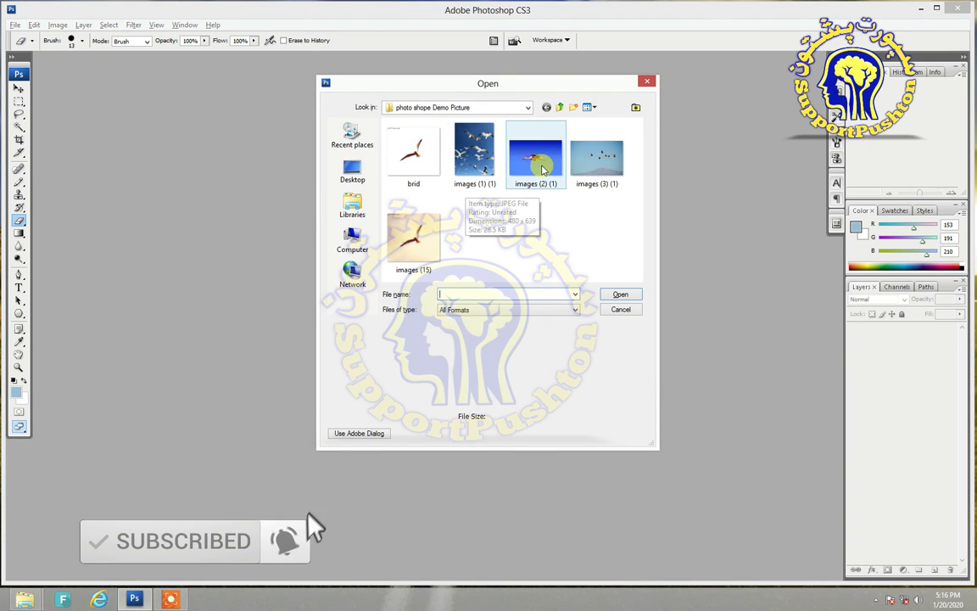
double_click(593, 160)
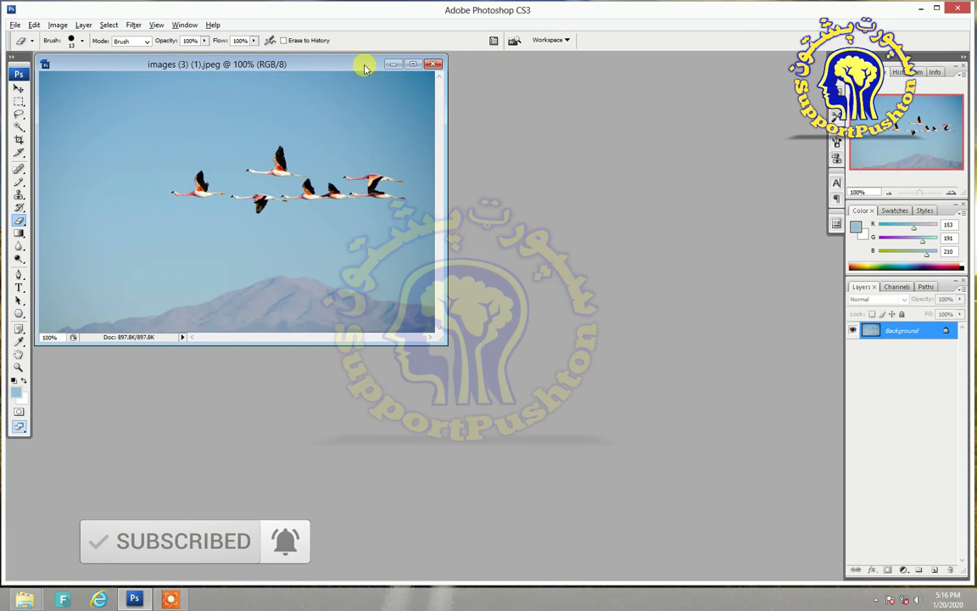
Centre the flamingo photo's window and open the cut-out gull image brid.png.
left_click_drag(365, 65, 511, 146)
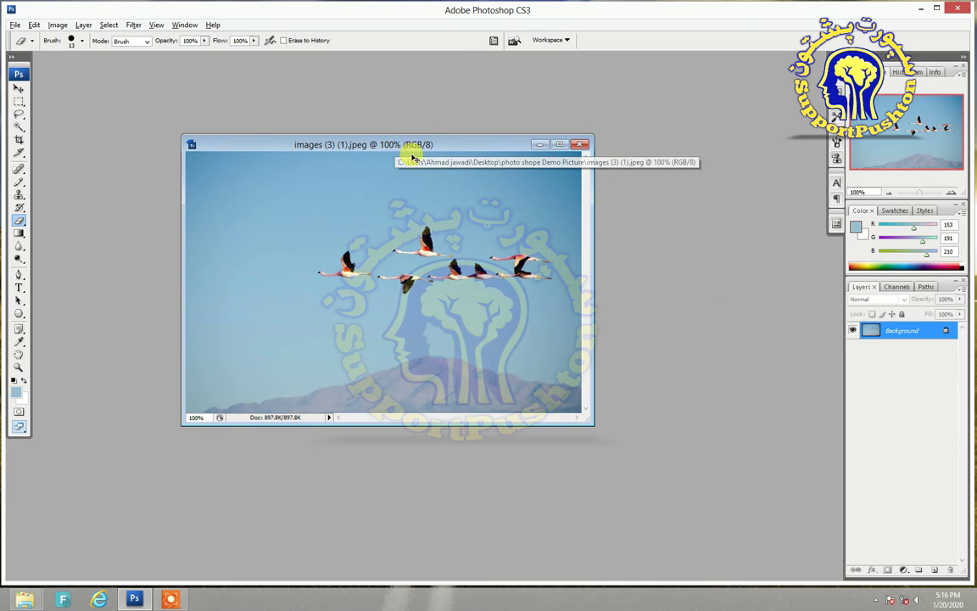
key("ctrl+o")
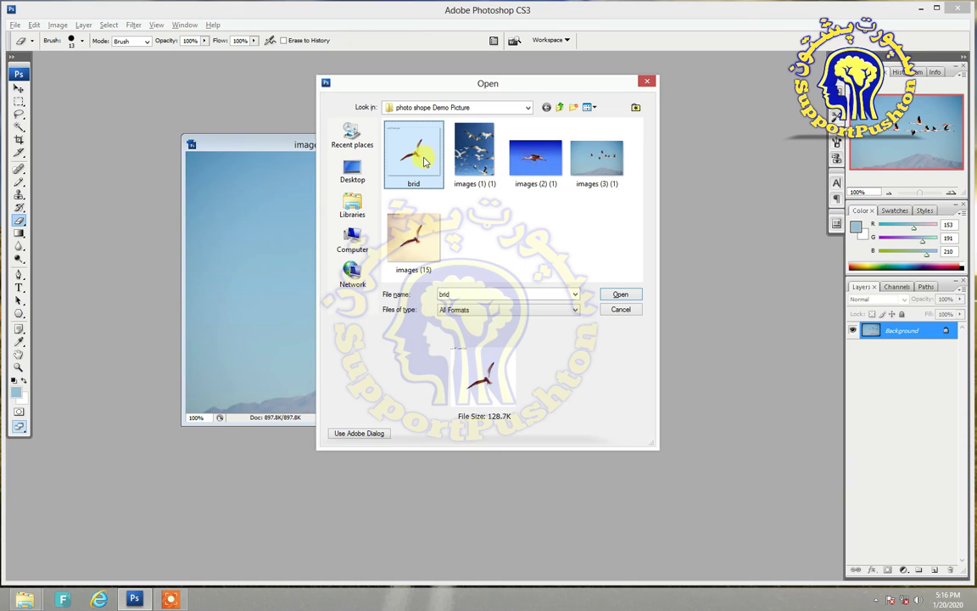
double_click(427, 159)
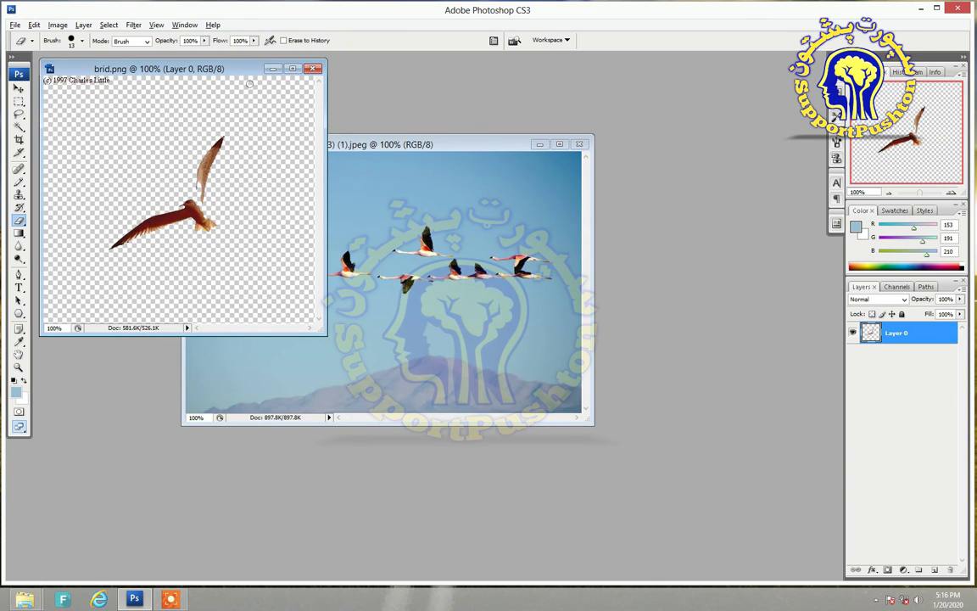
With the Move tool, carry the gull from brid.png into the flamingo photo as Layer 1.
left_click(19, 88)
left_click_drag(151, 69, 184, 90)
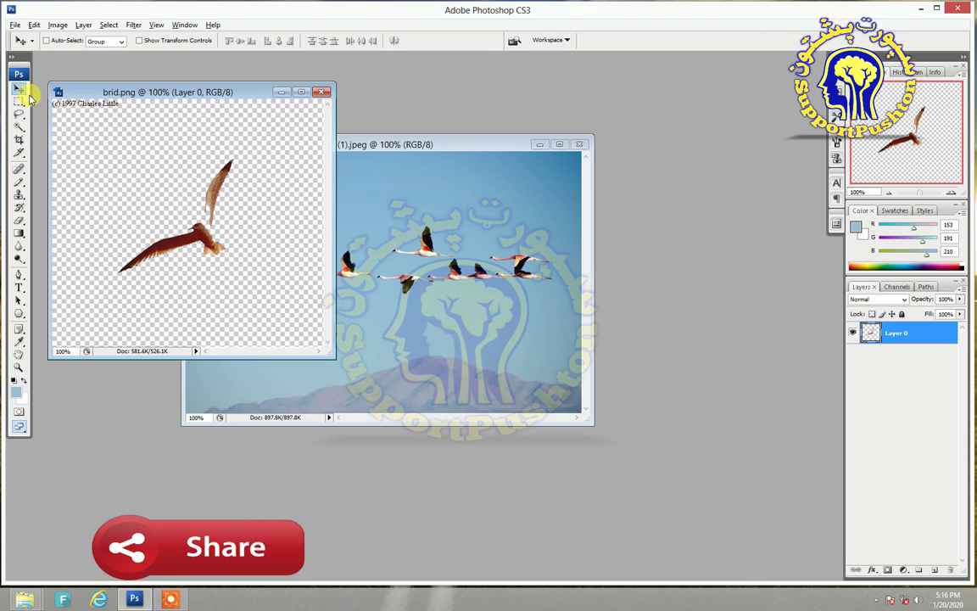
mouse_move(198, 233)
left_mouse_down()
mouse_move(436, 270)
mouse_move(440, 316)
left_mouse_up()
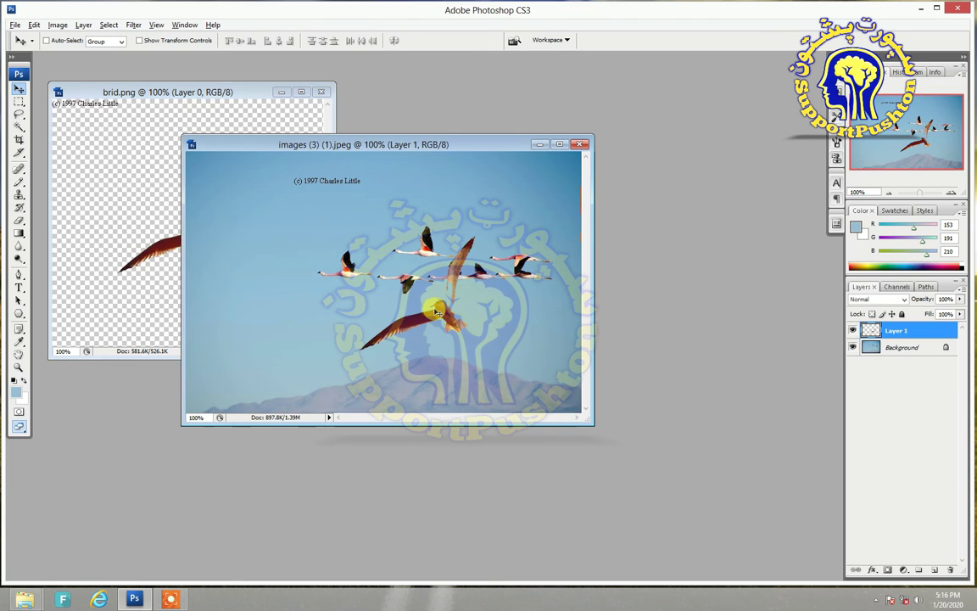
Close brid.png and position the gull at the sky's upper left, beside the flamingos.
left_click(321, 92)
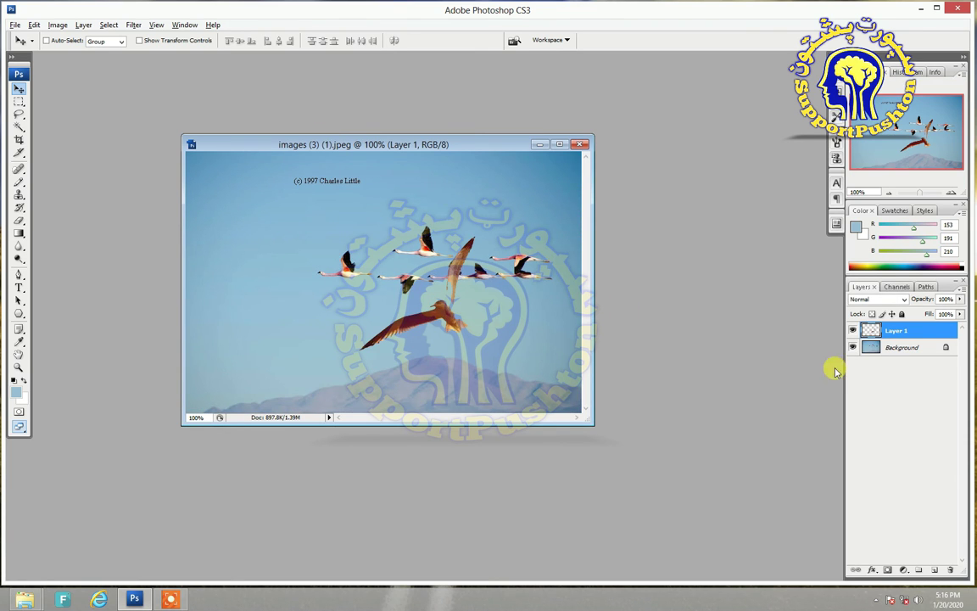
left_click_drag(430, 316, 287, 255)
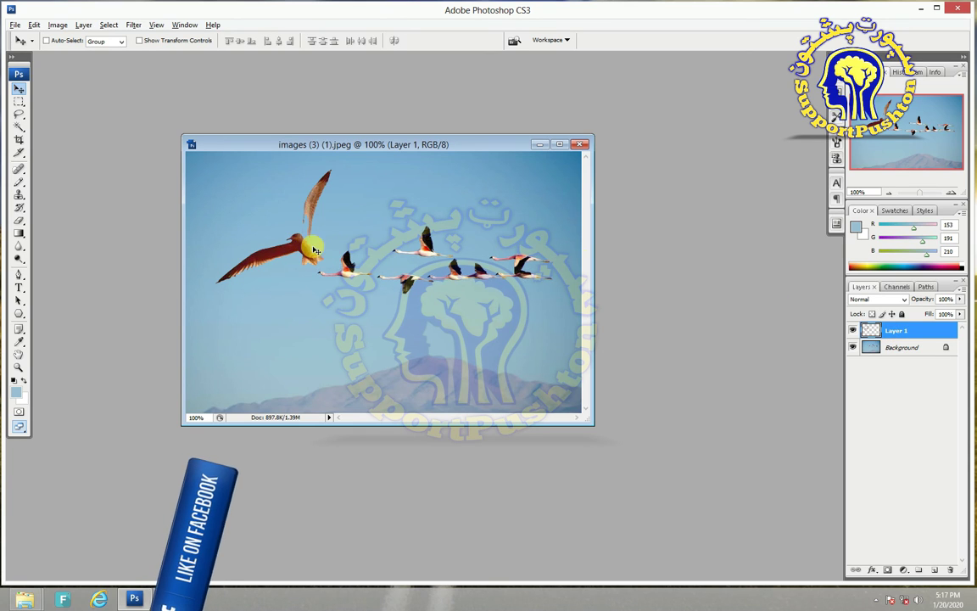
right_click(893, 331)
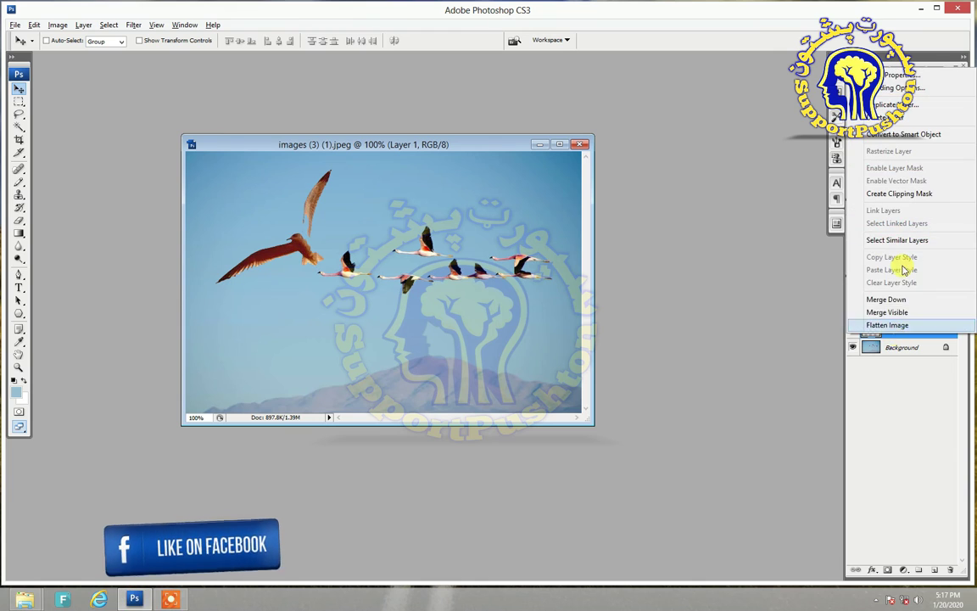
left_click(886, 104)
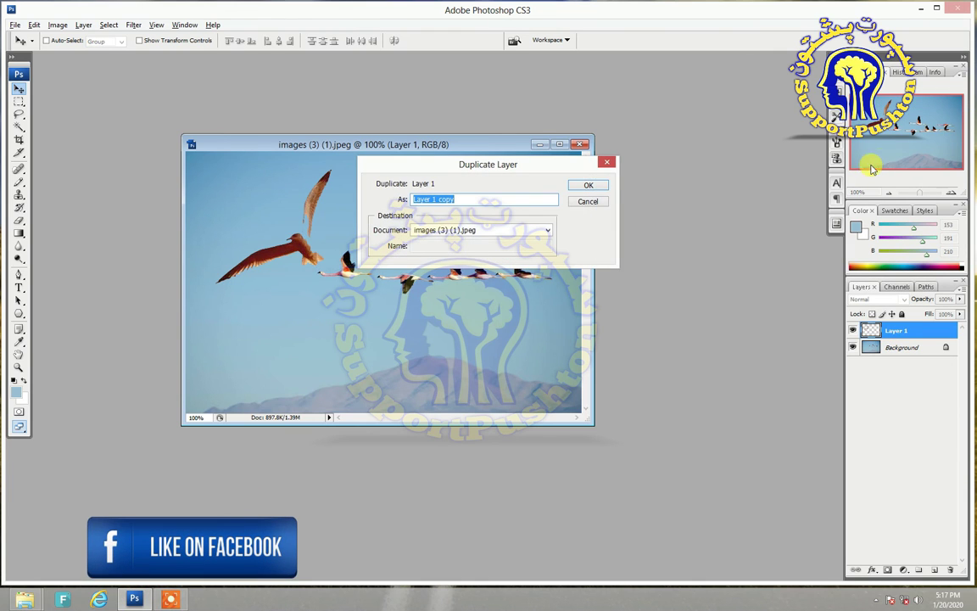
left_click(587, 185)
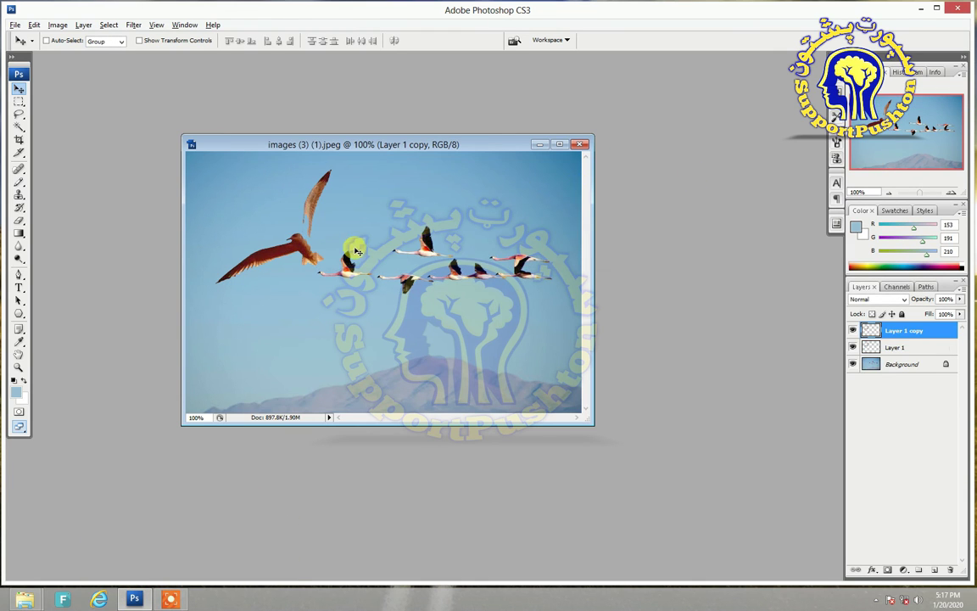
mouse_move(301, 248)
left_mouse_down()
mouse_move(393, 246)
mouse_move(364, 357)
left_mouse_up()
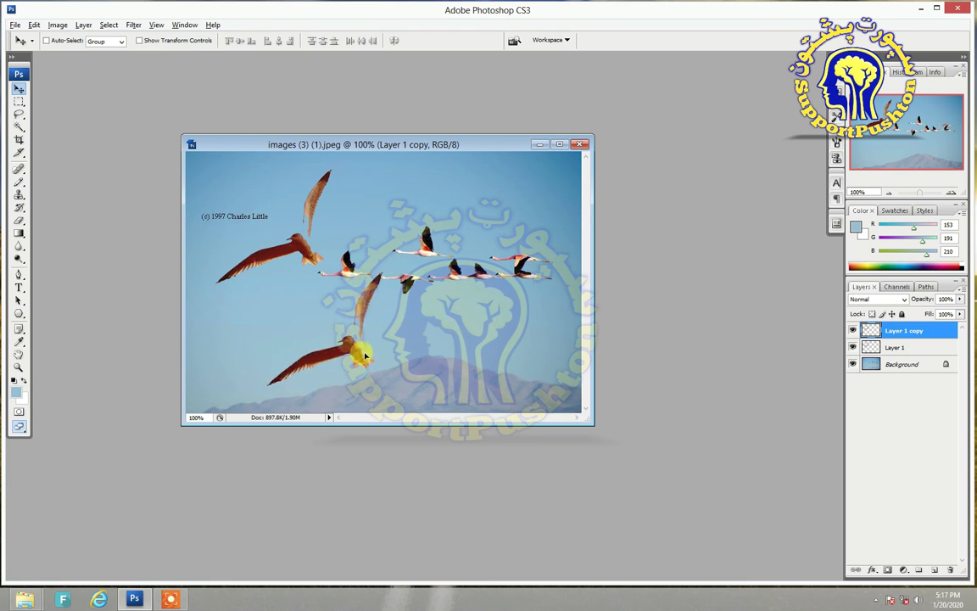
left_click_drag(365, 356, 377, 342)
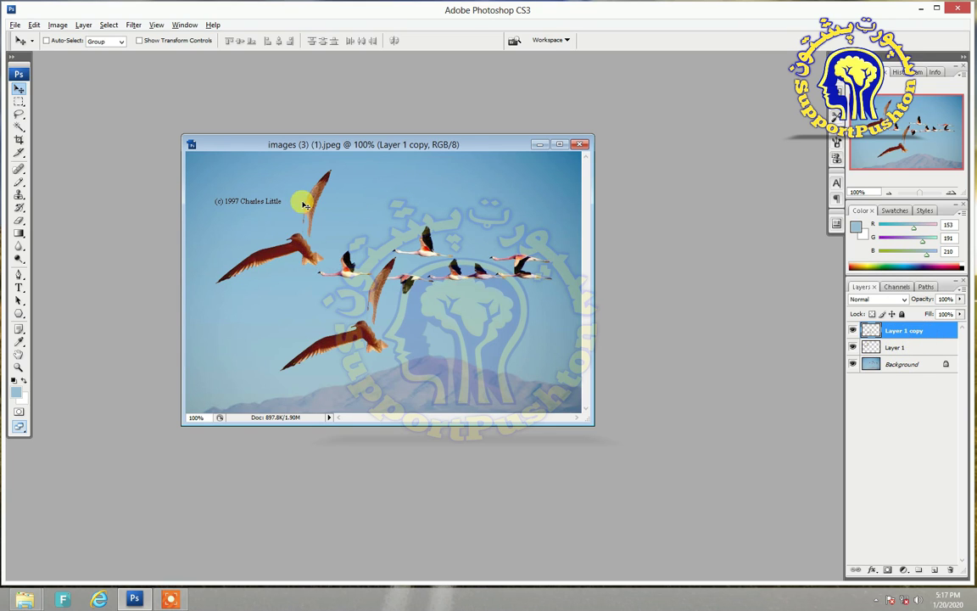
left_click(18, 219)
left_click_drag(283, 201, 220, 197)
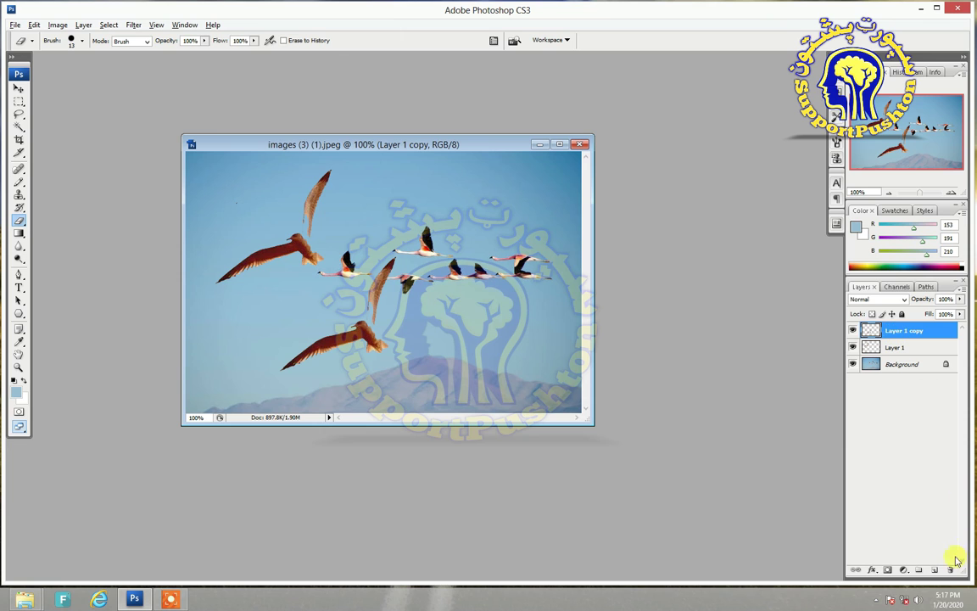
left_click(951, 570)
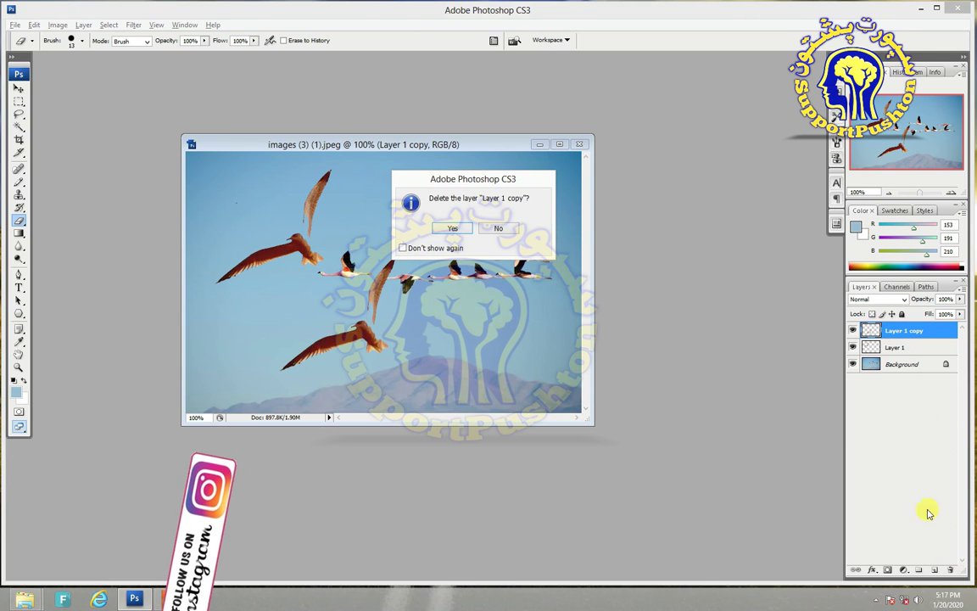
left_click(464, 230)
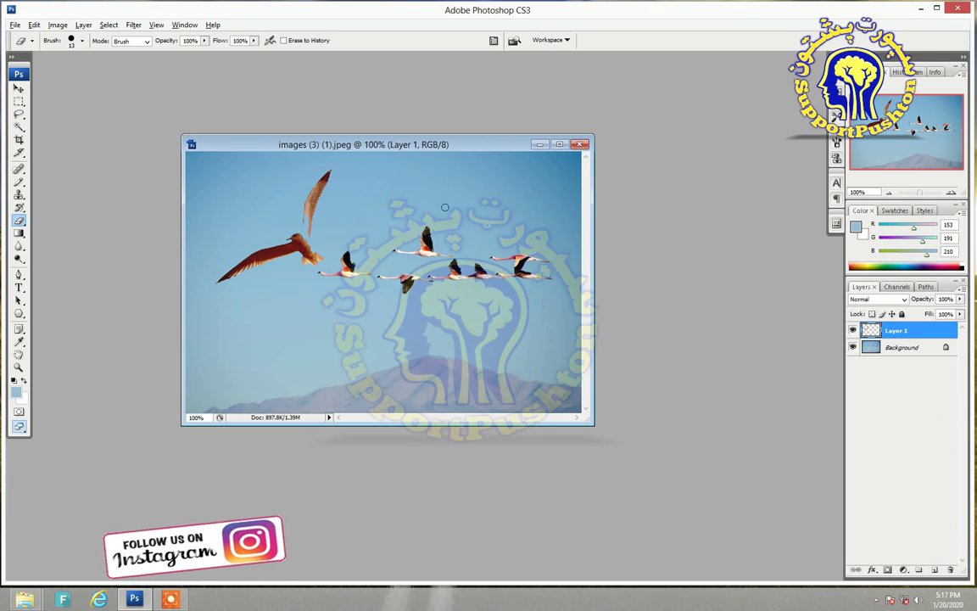
Select Layer 1 and add a new empty Layer 2 above it, keeping the gull visible.
left_click(923, 347)
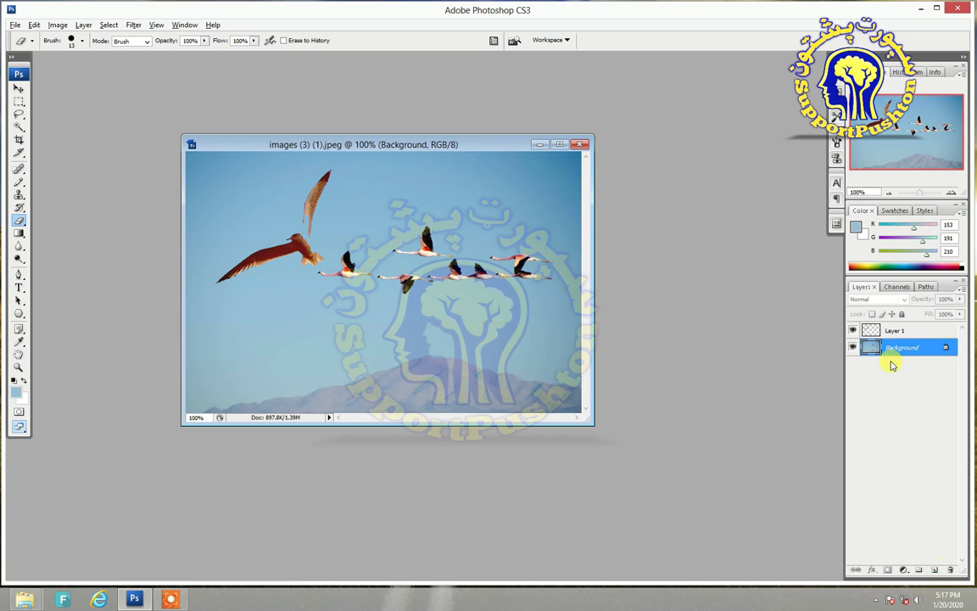
key("alt+bracketright")
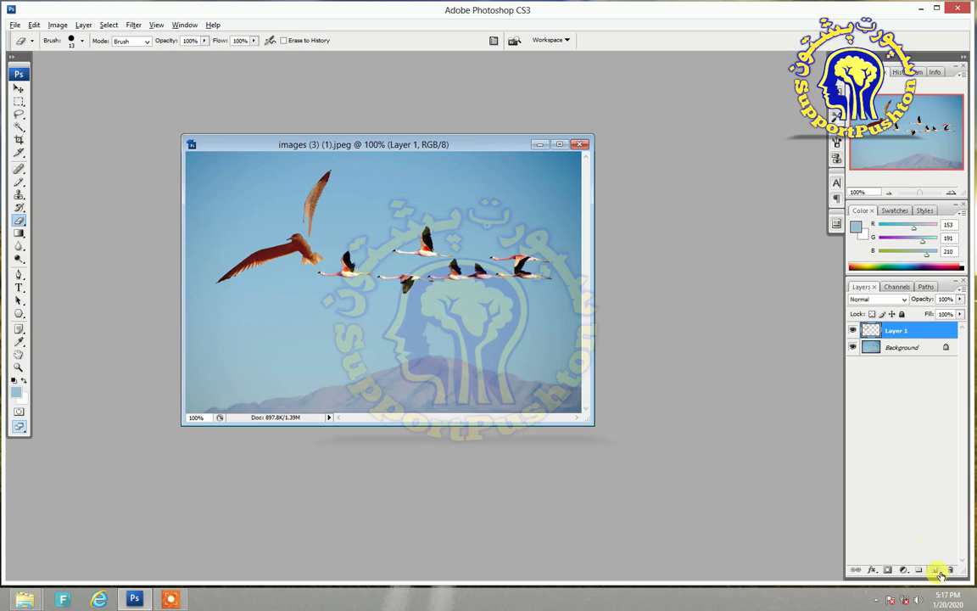
left_click(937, 572)
left_click(853, 348)
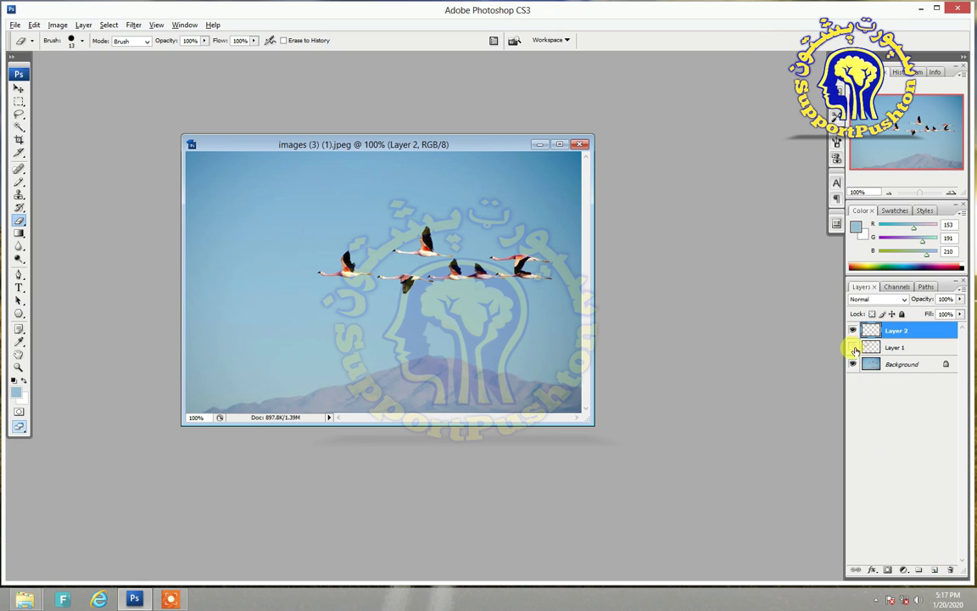
left_click(853, 347)
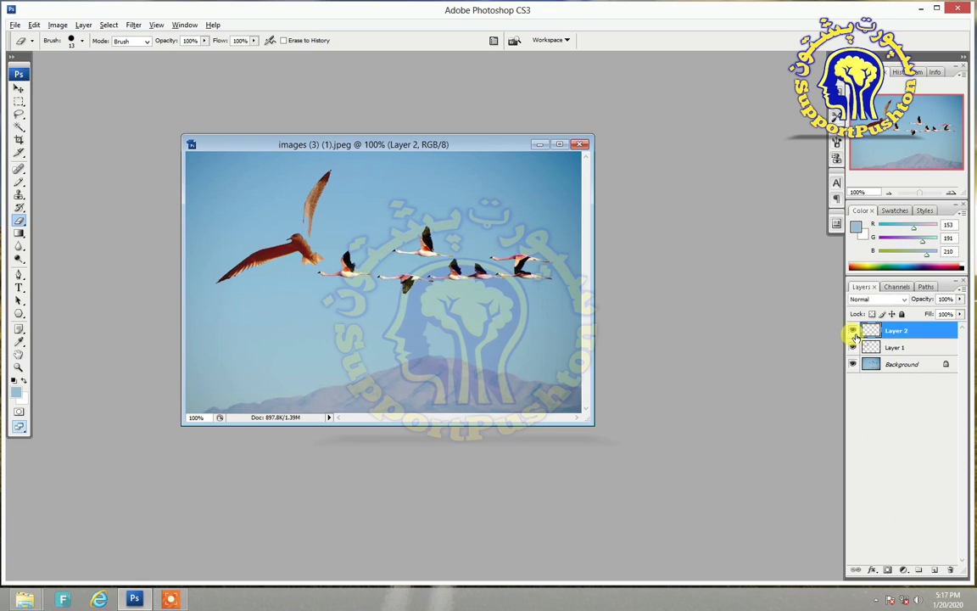
Hide the empty Layer 2 and create a new Group 1 above Layer 1.
left_click(19, 89)
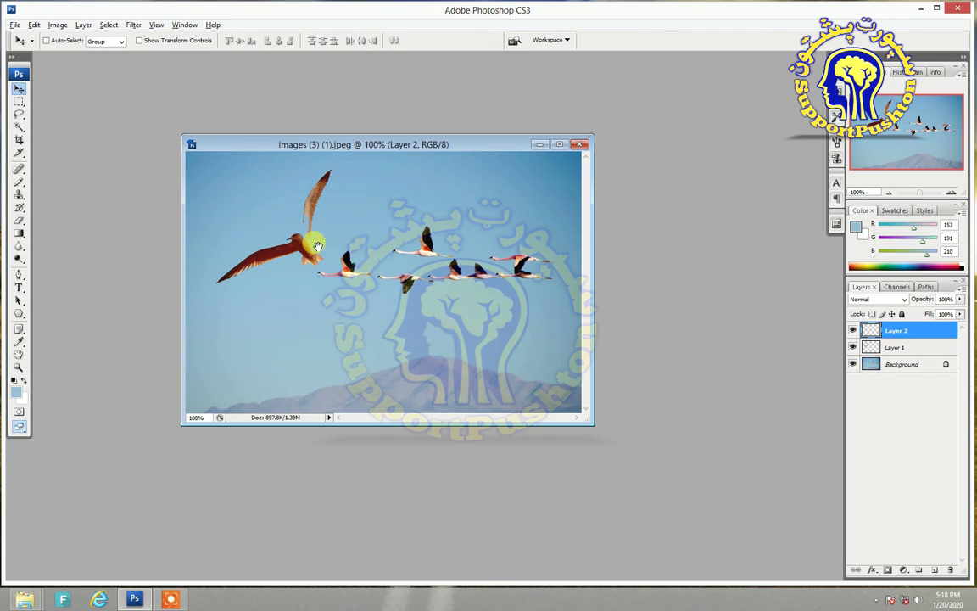
left_click(872, 348)
left_click(853, 347)
left_click(852, 330)
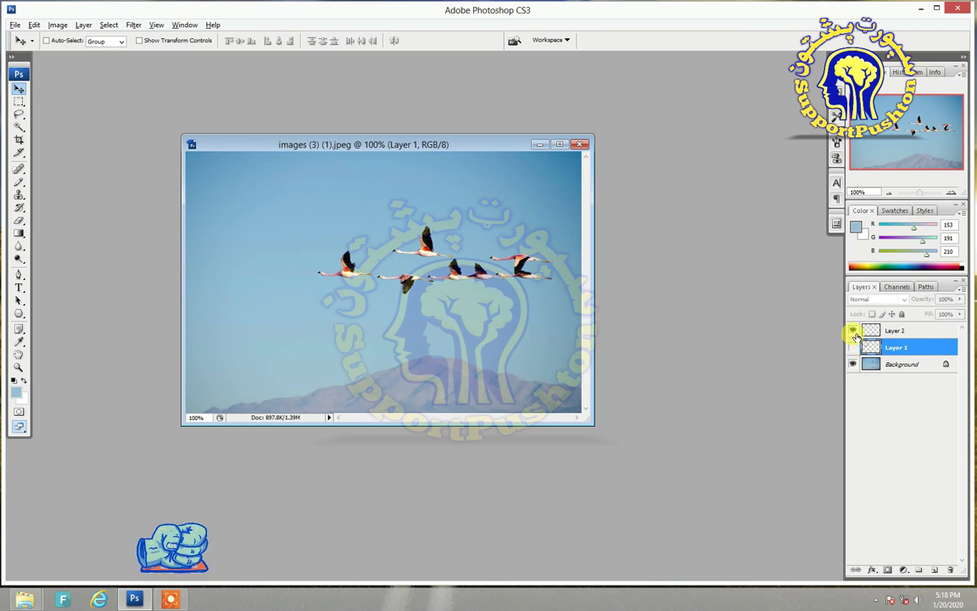
left_click(853, 347)
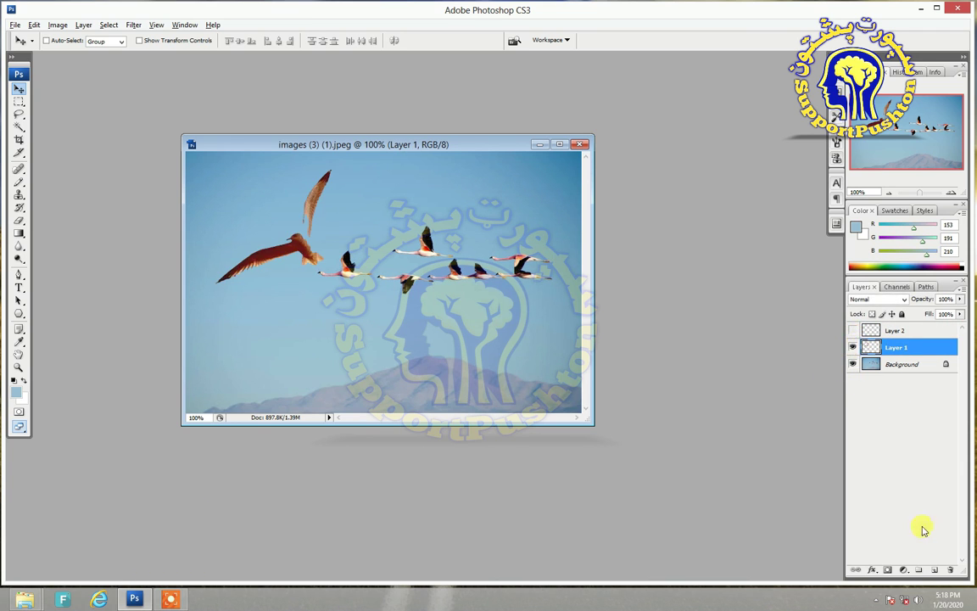
left_click(918, 570)
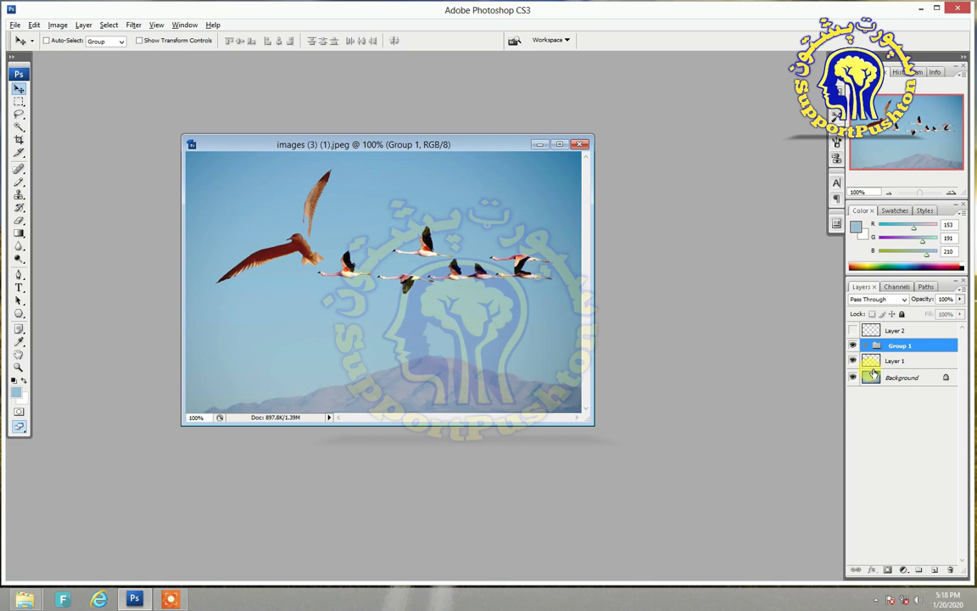
left_click(889, 411)
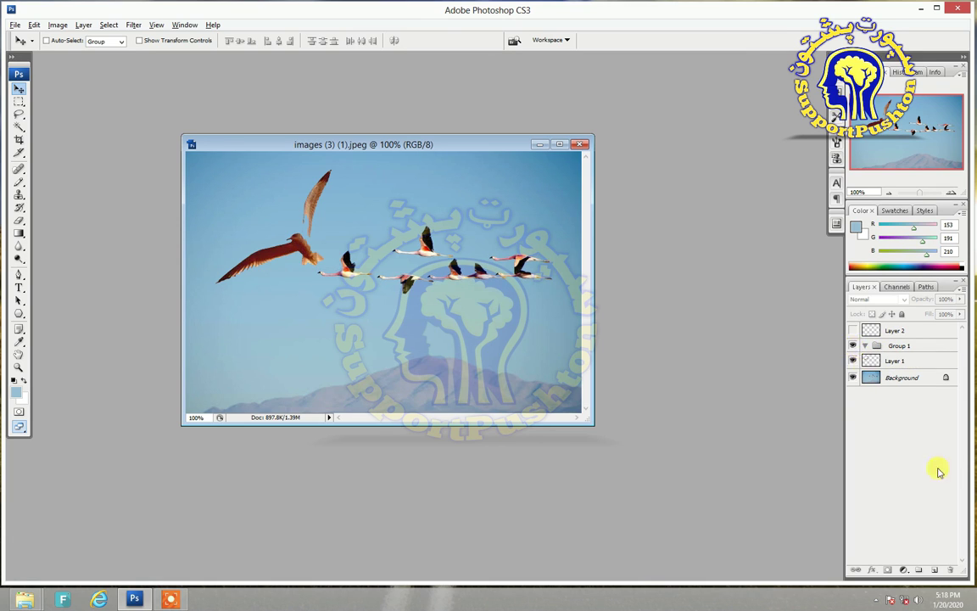
left_click(905, 570)
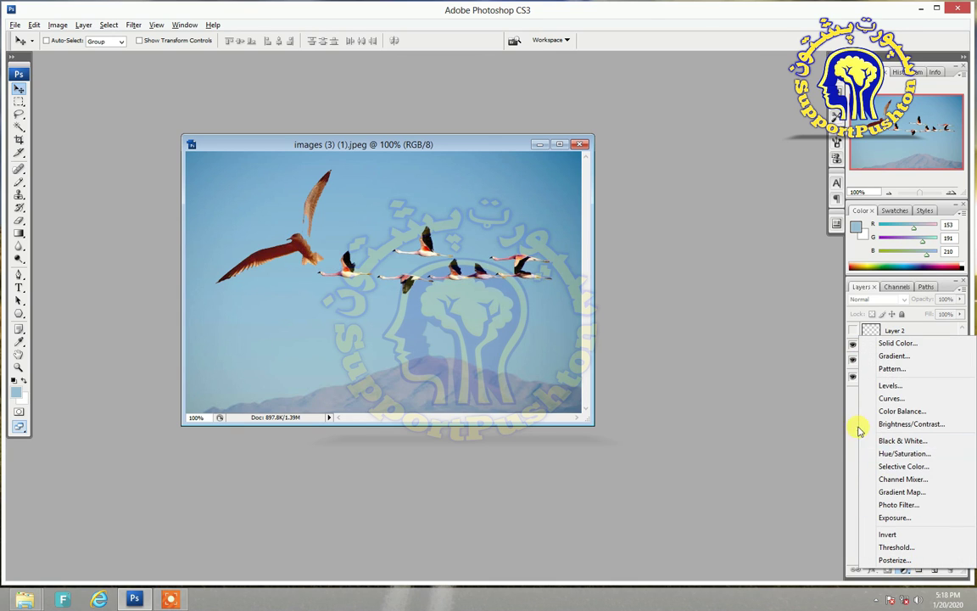
left_click(835, 447)
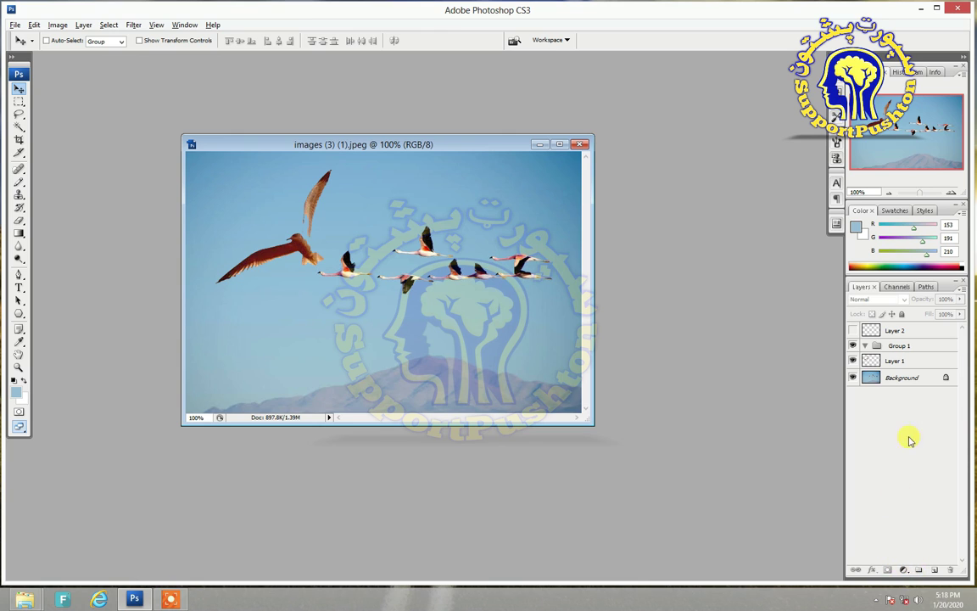
right_click(894, 362)
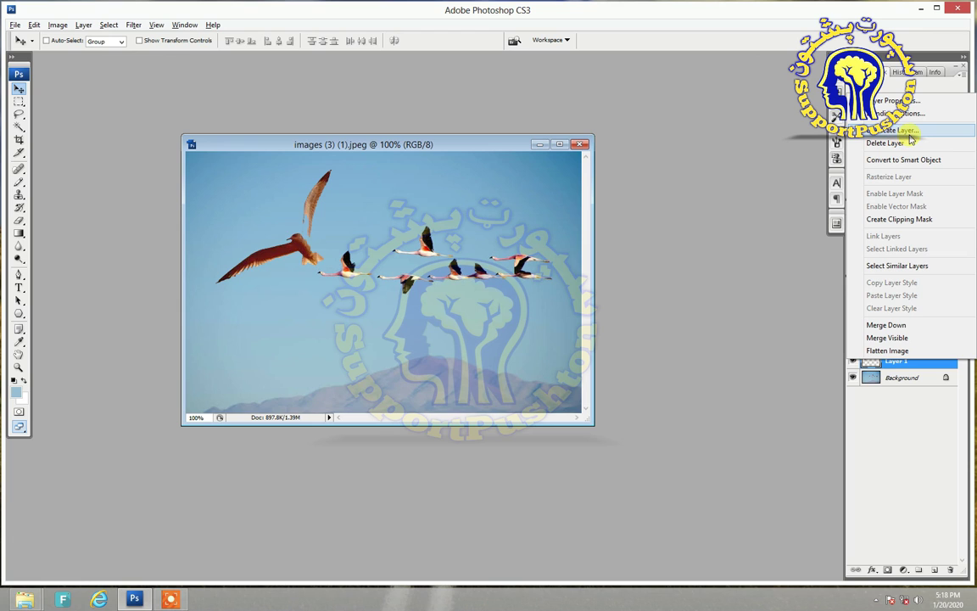
left_click(878, 100)
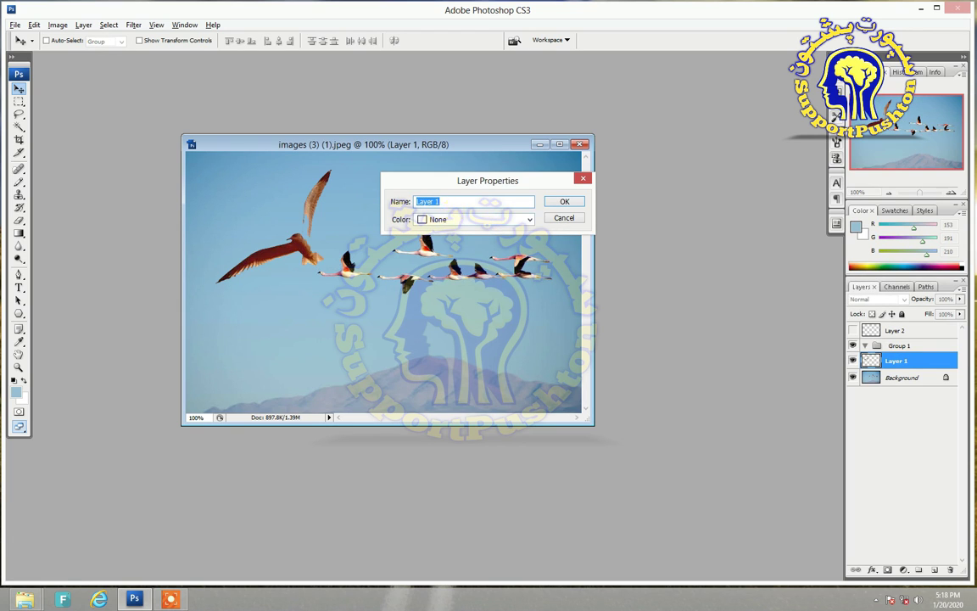
left_click(560, 218)
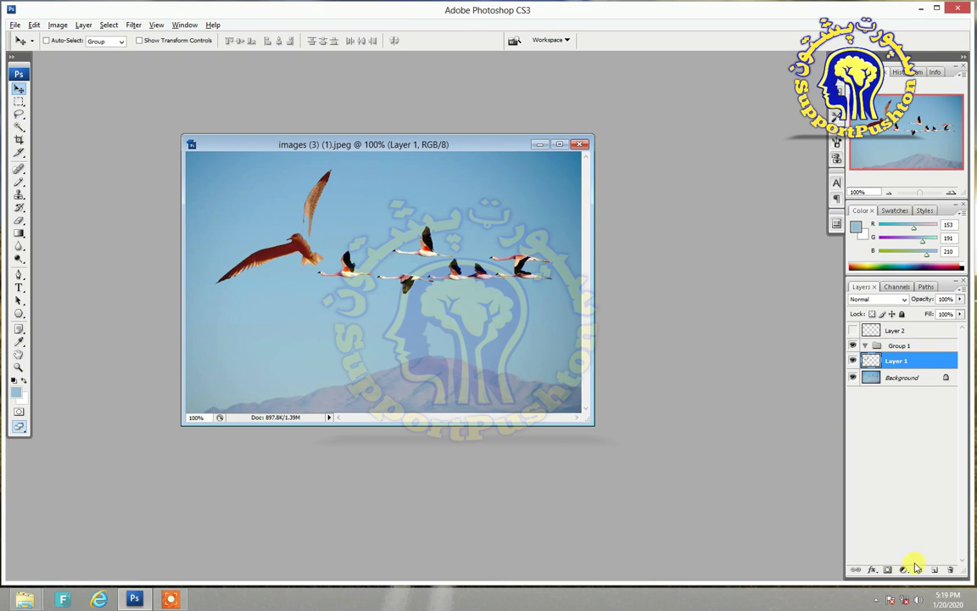